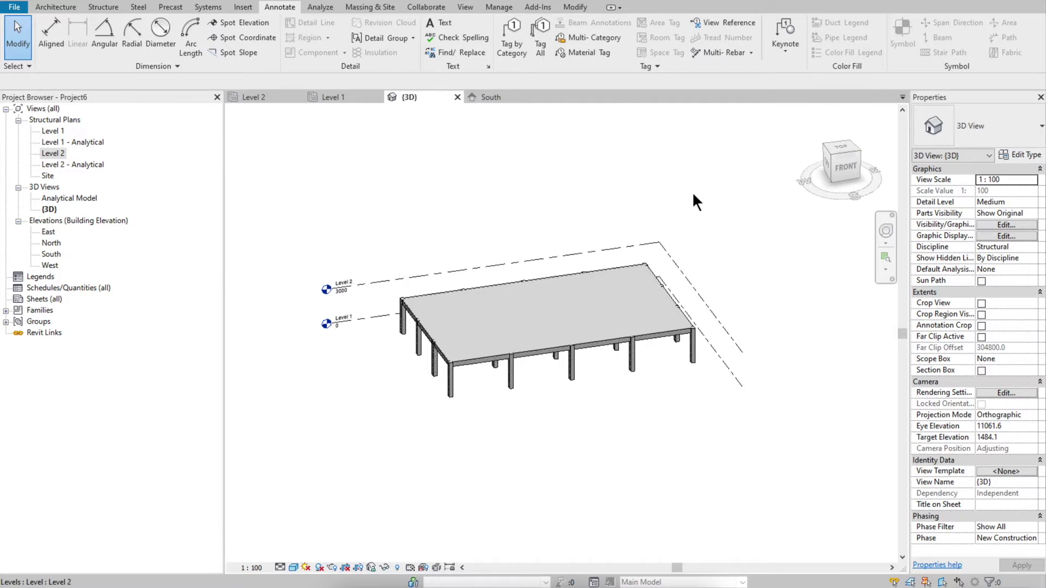
# Step: Open the Level 2 structural plan from the Project Browser
pyautogui.doubleClick(61, 153)
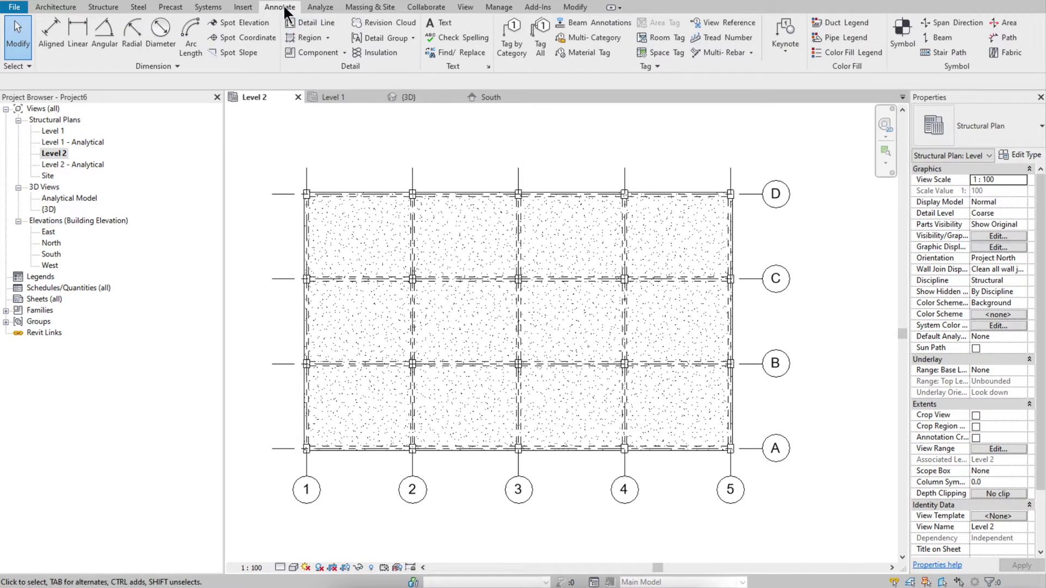
# Step: Tag the grid D beam by category with a leaderless 200x400 tag
pyautogui.click(511, 43)
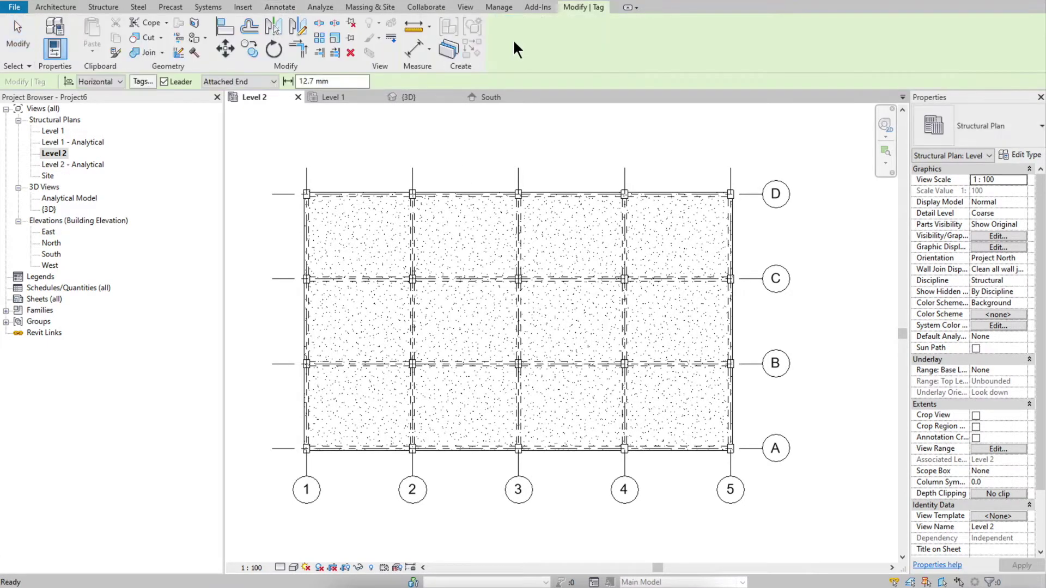
pyautogui.click(164, 81)
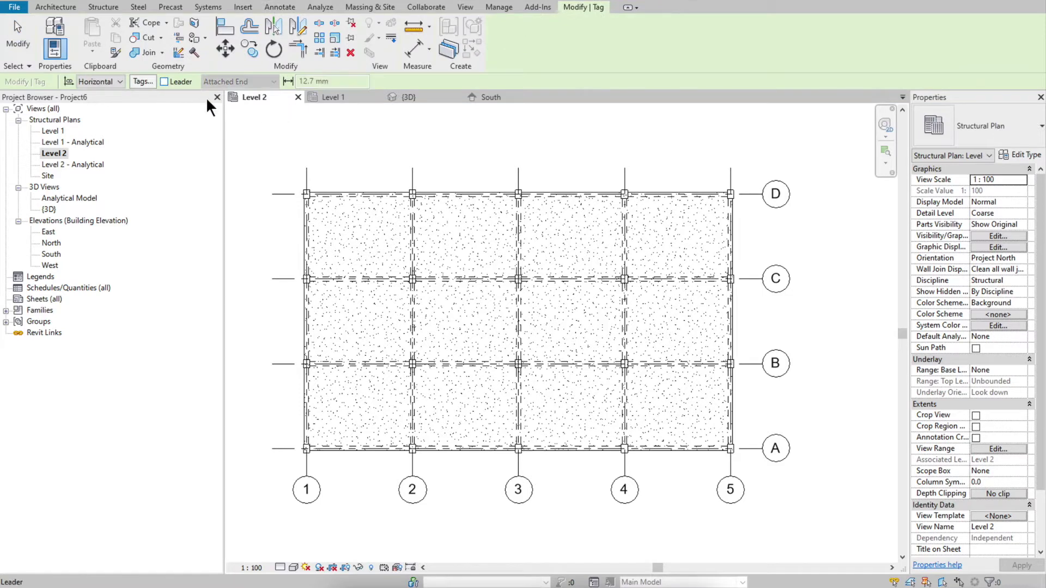
pyautogui.click(591, 185)
pyautogui.scroll(5, 589, 181)
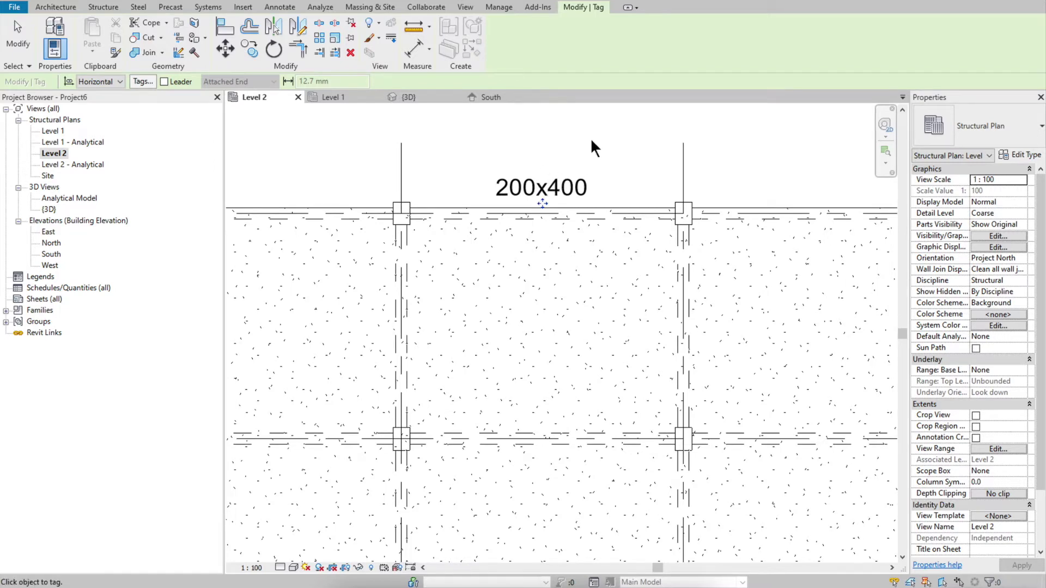
pyautogui.scroll(-3, 590, 140)
pyautogui.moveTo(591, 149); pyautogui.dragTo(616, 174, button='middle')
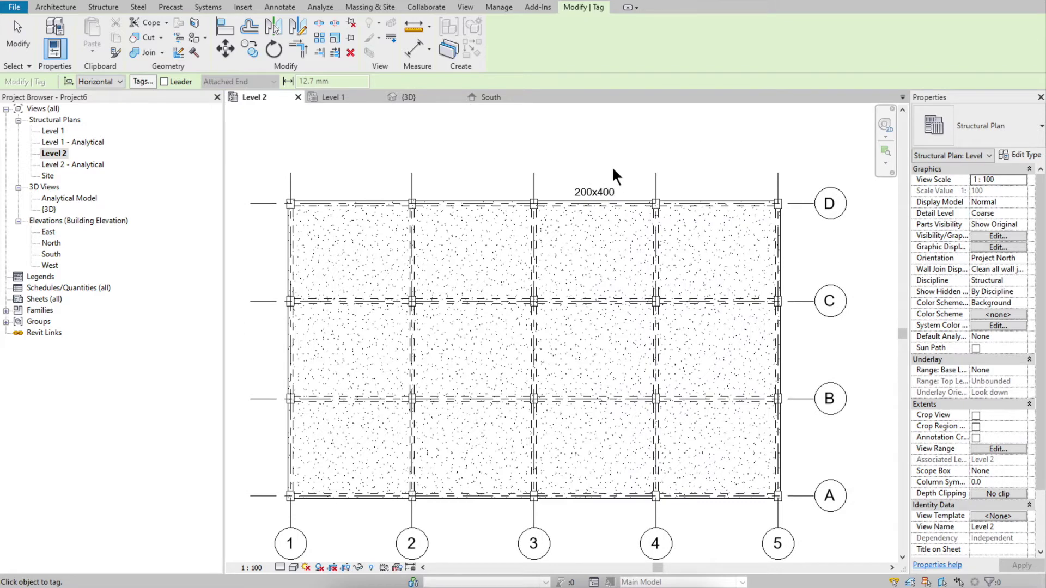
pyautogui.click(499, 7)
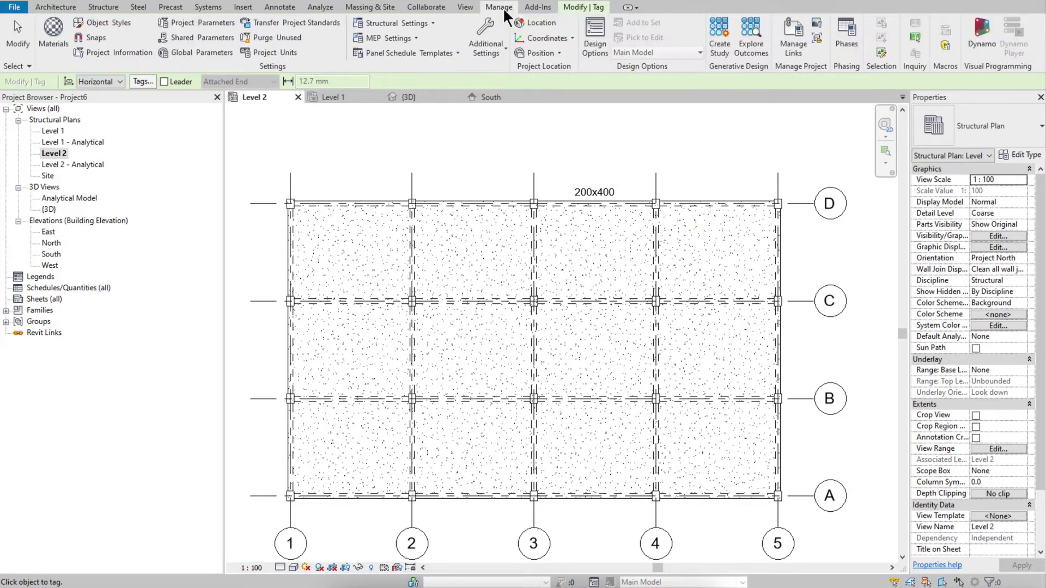
# Step: Create New Text Document.txt on the Desktop and make it the shared parameter file
pyautogui.click(196, 38)
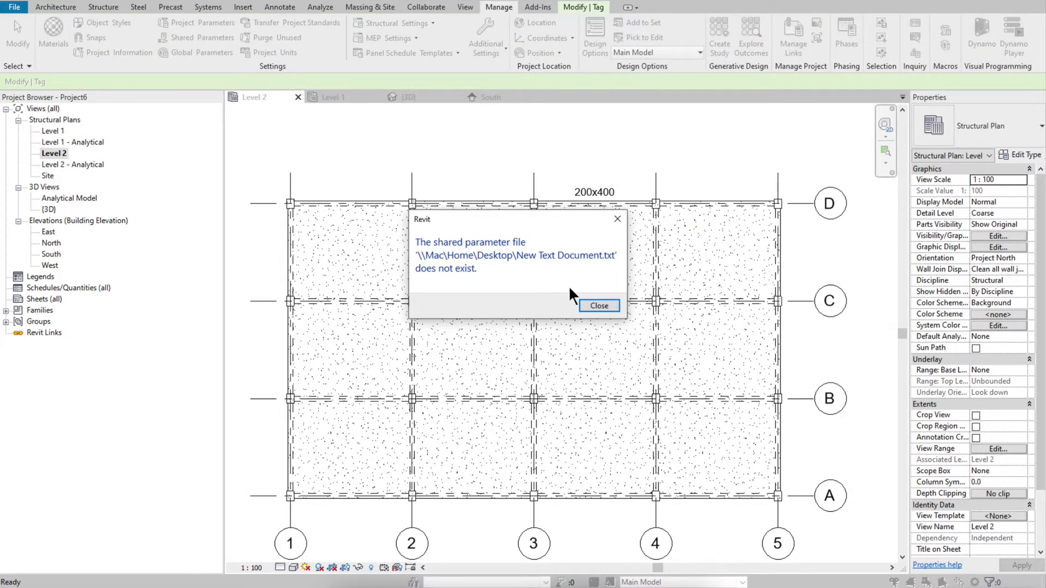
pyautogui.click(599, 303)
pyautogui.click(616, 190)
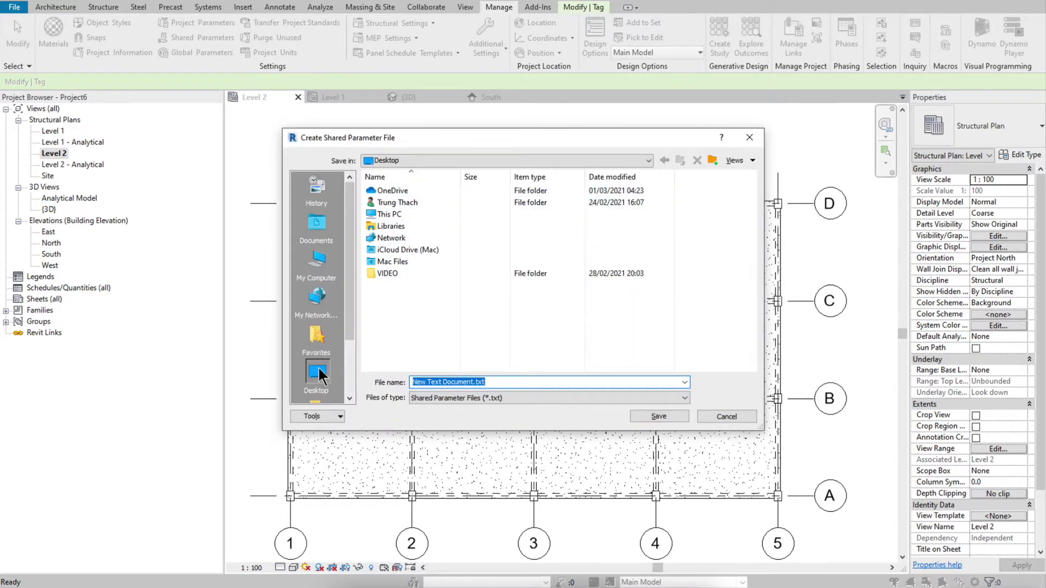
pyautogui.click(319, 370)
pyautogui.rightClick(469, 299)
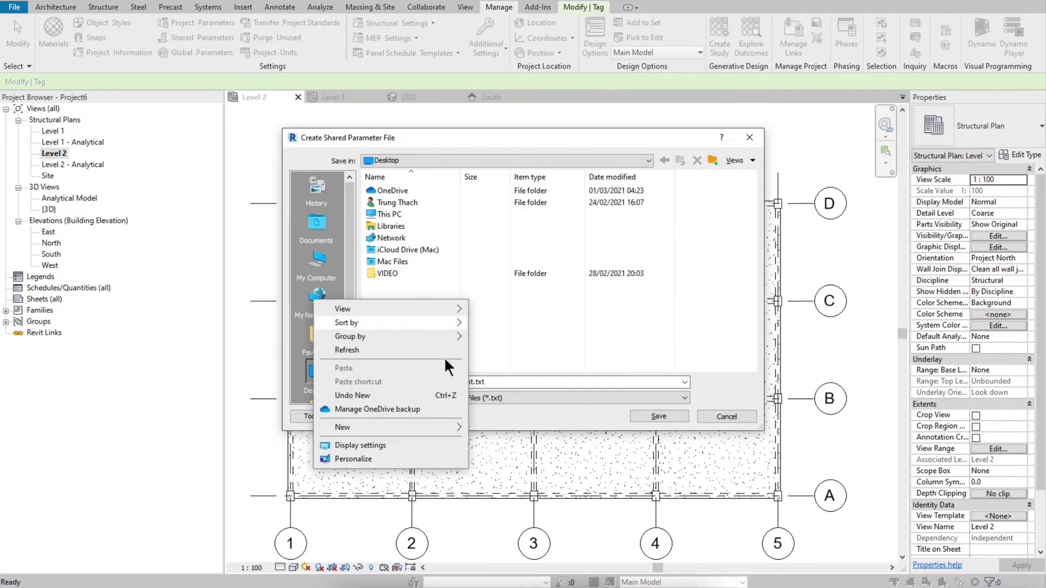
pyautogui.moveTo(451, 428)
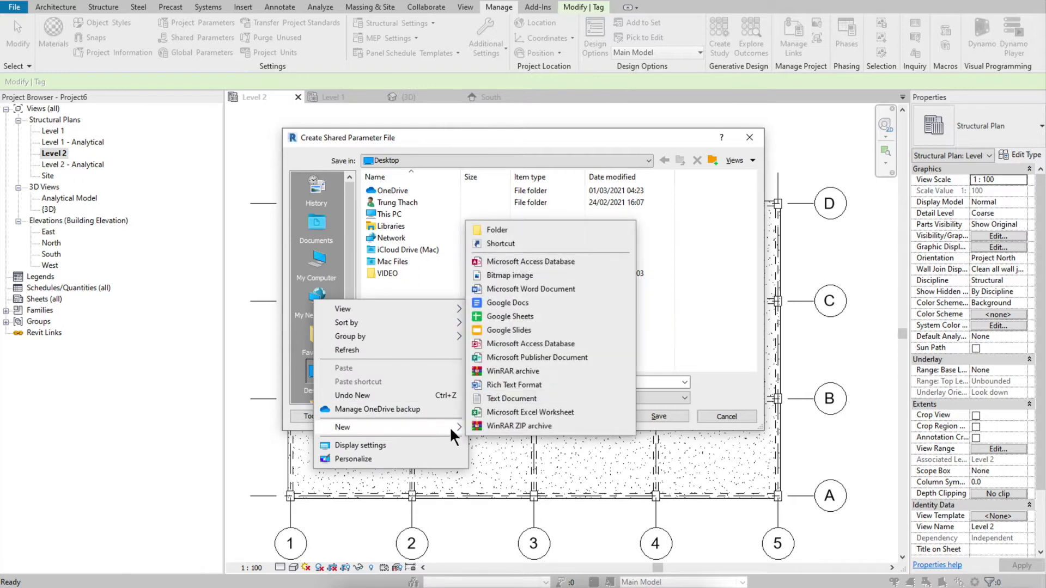
pyautogui.click(508, 399)
pyautogui.click(654, 416)
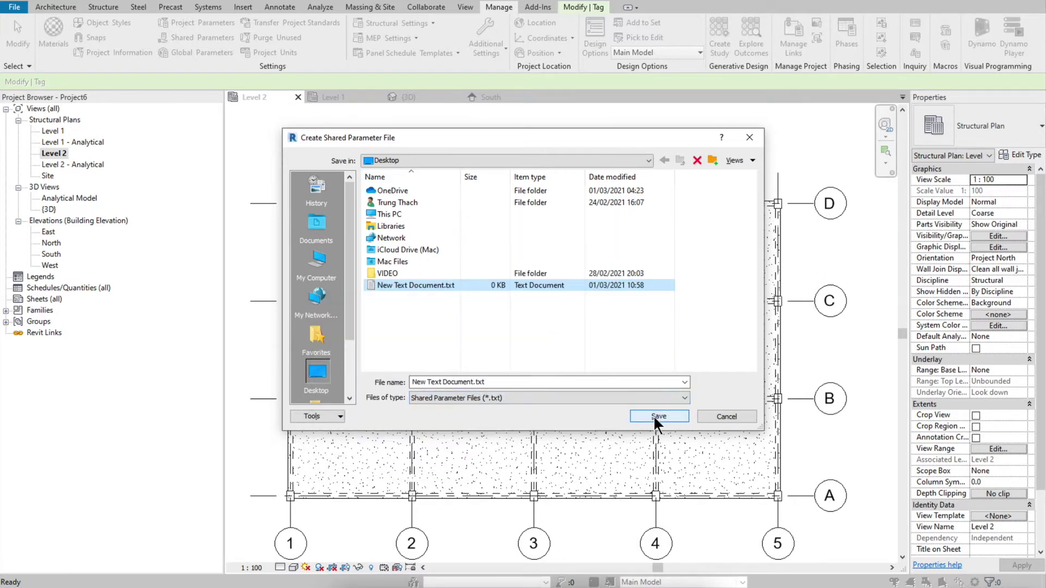
pyautogui.click(554, 304)
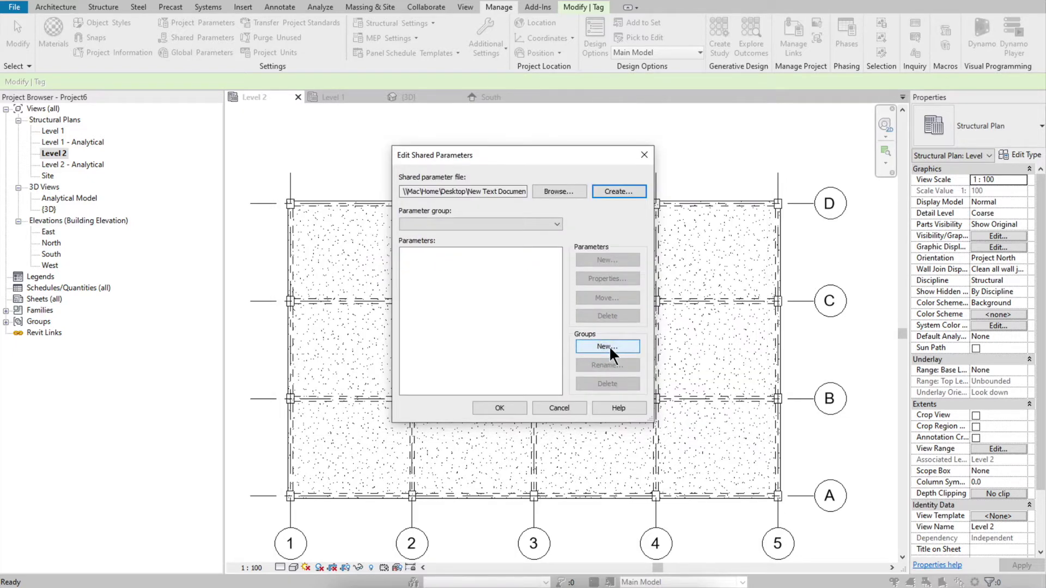
# Step: Add a BEAM parameter group containing a Text parameter named NAME
pyautogui.click(609, 346)
pyautogui.write('BEAM')
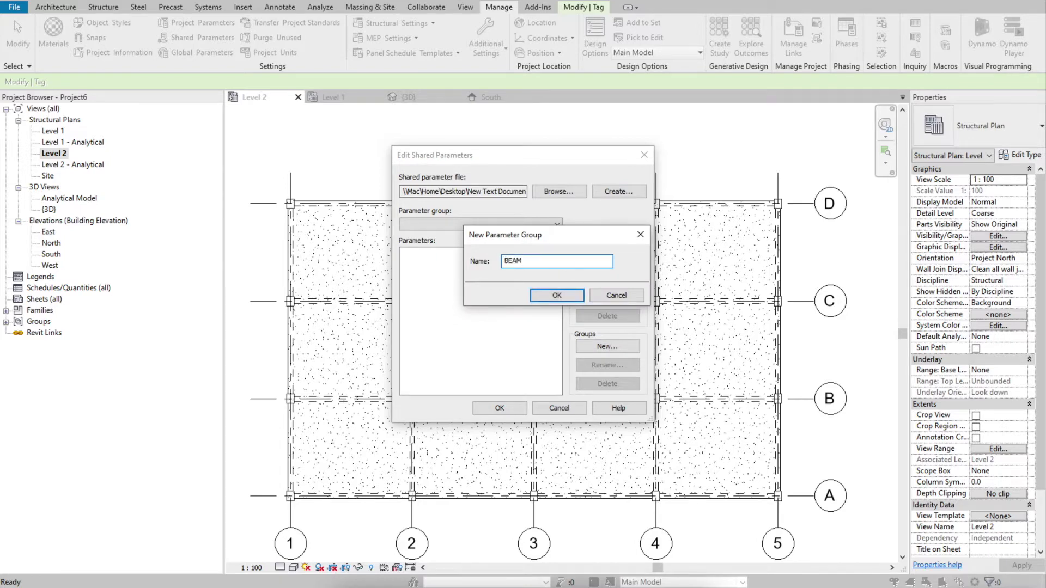
pyautogui.click(556, 294)
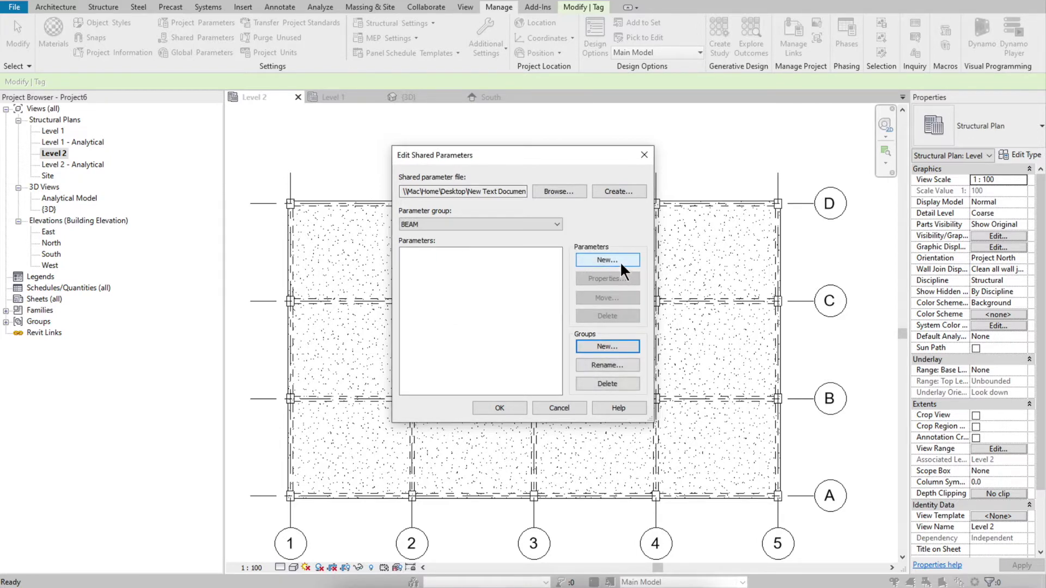
pyautogui.click(619, 262)
pyautogui.write('NAME')
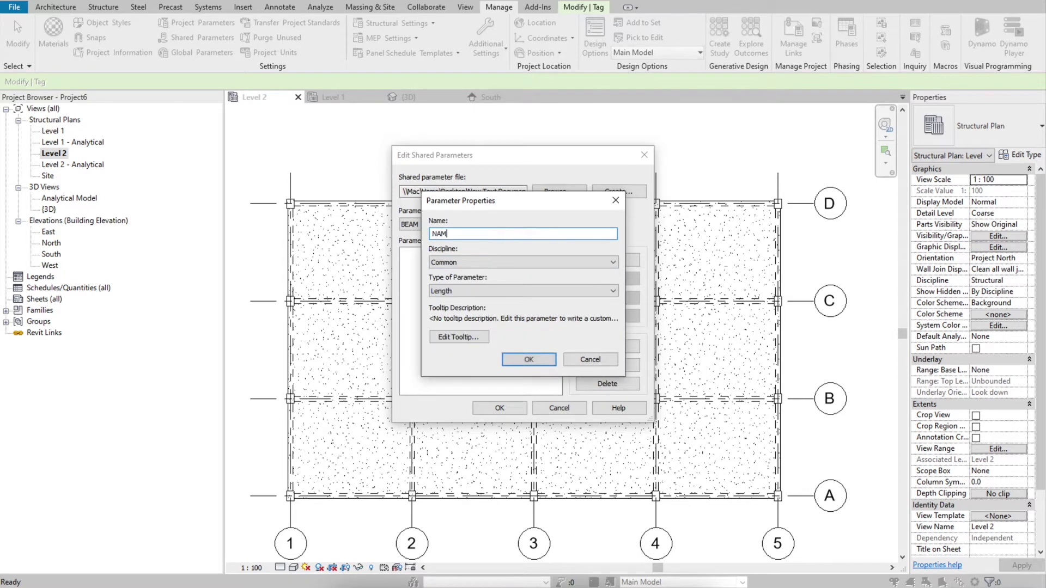
pyautogui.click(488, 287)
pyautogui.click(478, 299)
pyautogui.click(528, 359)
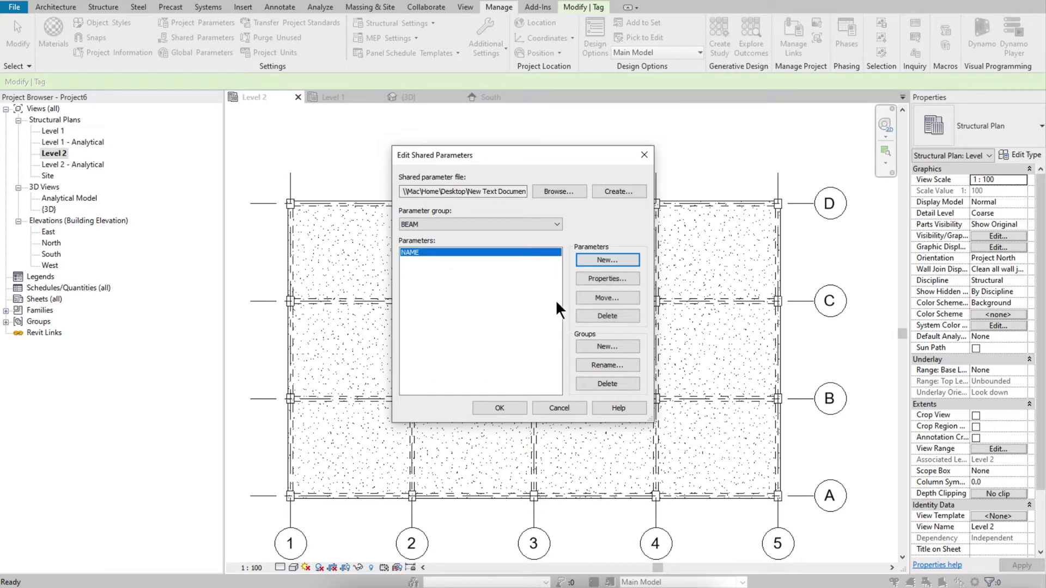
# Step: Add an Integer parameter NUMBER to the BEAM group and close the editor
pyautogui.click(610, 257)
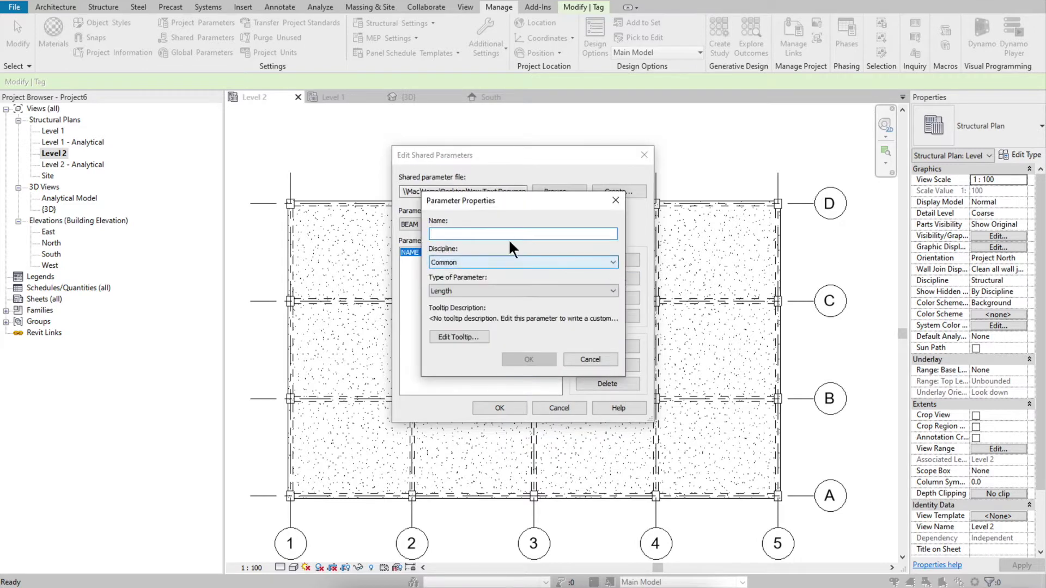
pyautogui.write('NUMBER')
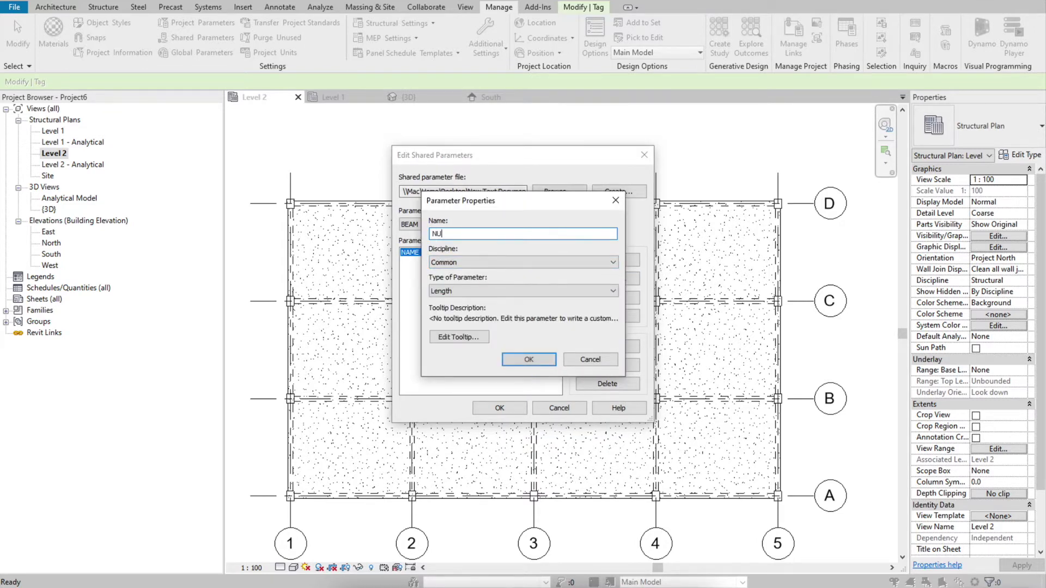
pyautogui.click(495, 292)
pyautogui.click(462, 310)
pyautogui.click(520, 357)
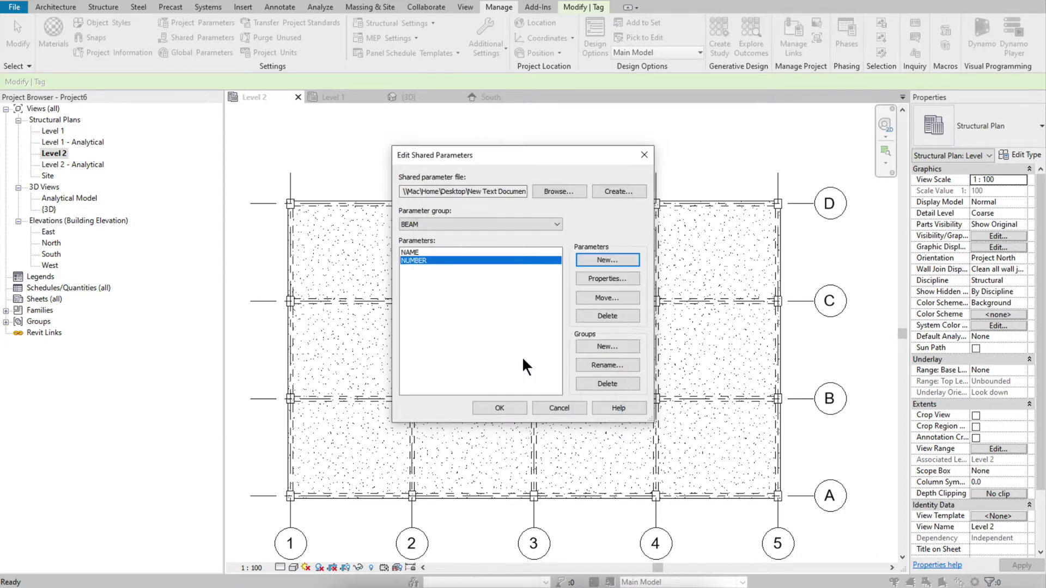
pyautogui.click(500, 408)
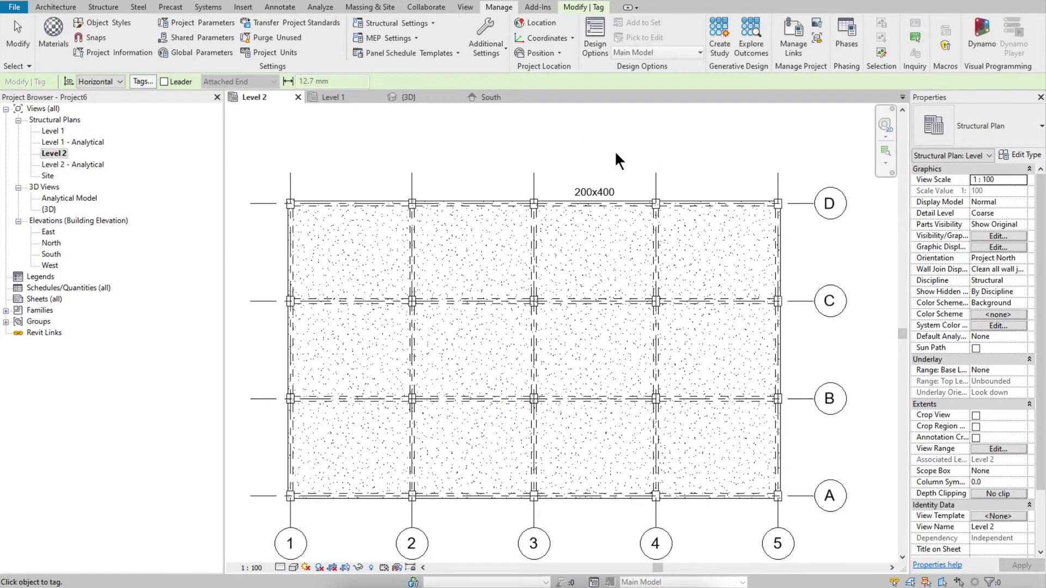
# Step: Add shared parameter NAME as a project parameter under Construction for Structural Framing
pyautogui.click(188, 22)
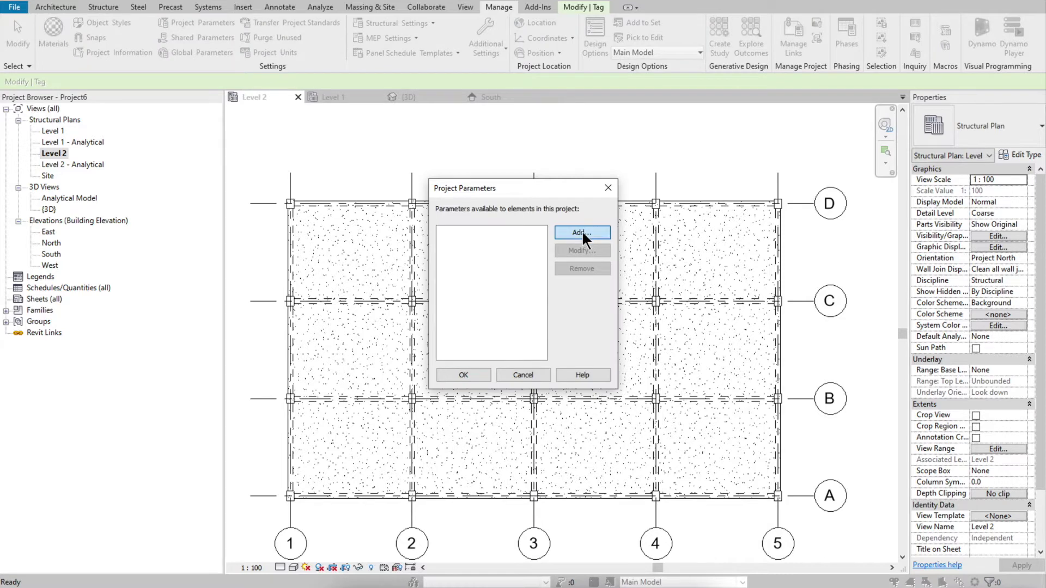
pyautogui.click(581, 231)
pyautogui.click(313, 192)
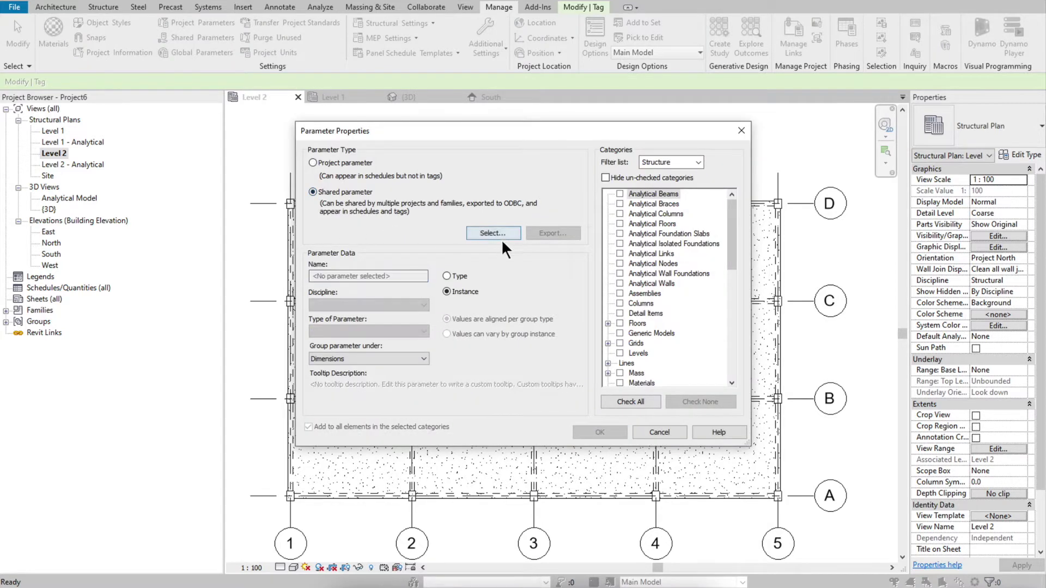
pyautogui.click(492, 233)
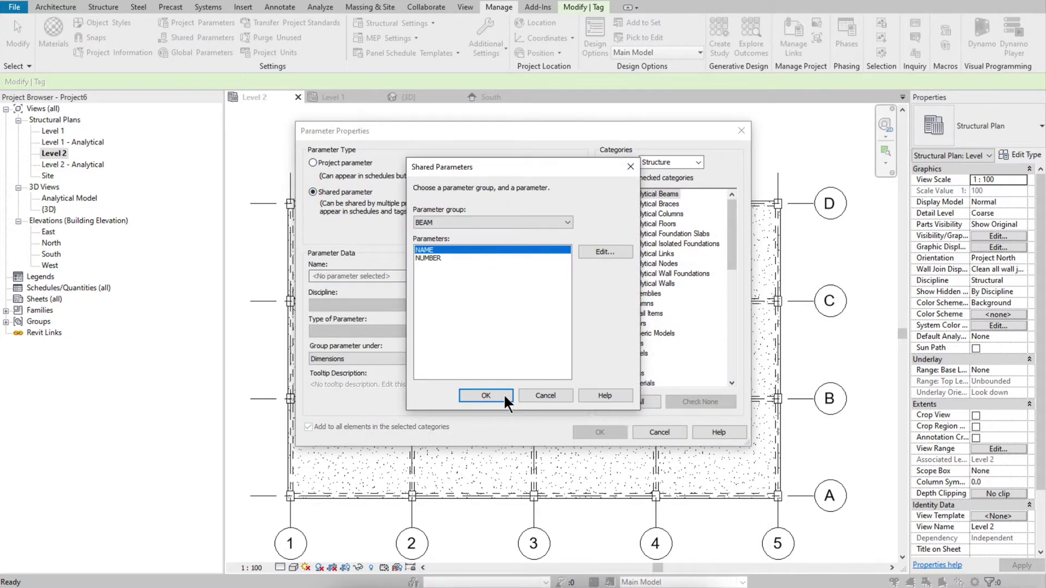
pyautogui.click(486, 396)
pyautogui.click(398, 357)
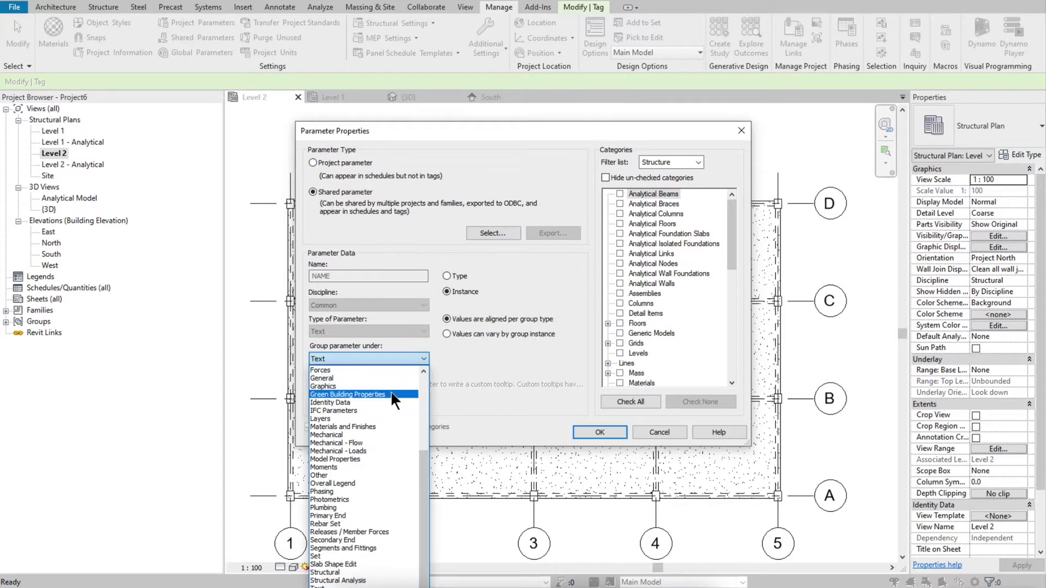
pyautogui.scroll(5, 390, 390)
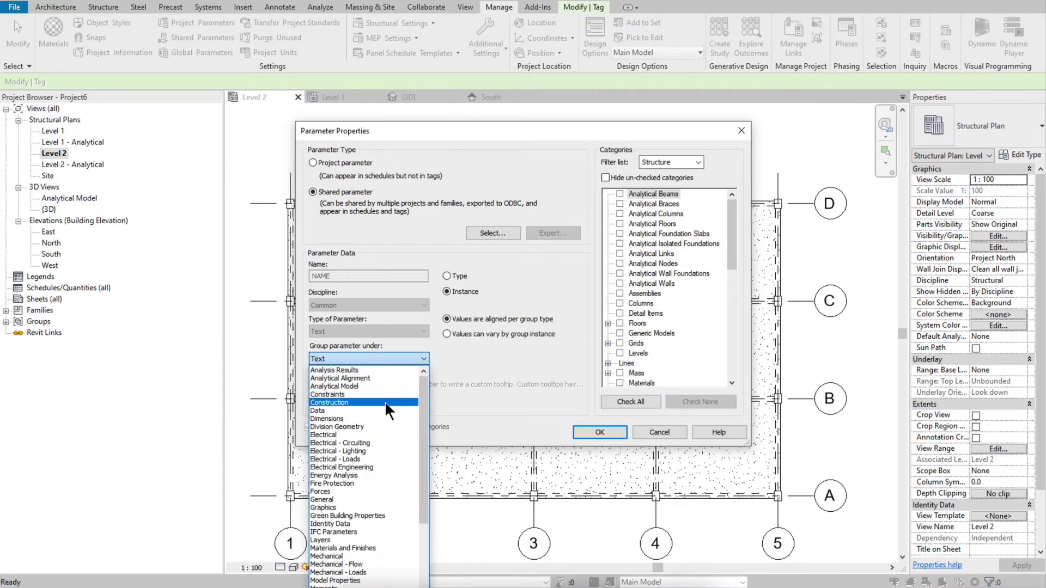
pyautogui.click(384, 402)
pyautogui.moveTo(727, 223); pyautogui.dragTo(722, 368)
pyautogui.click(619, 283)
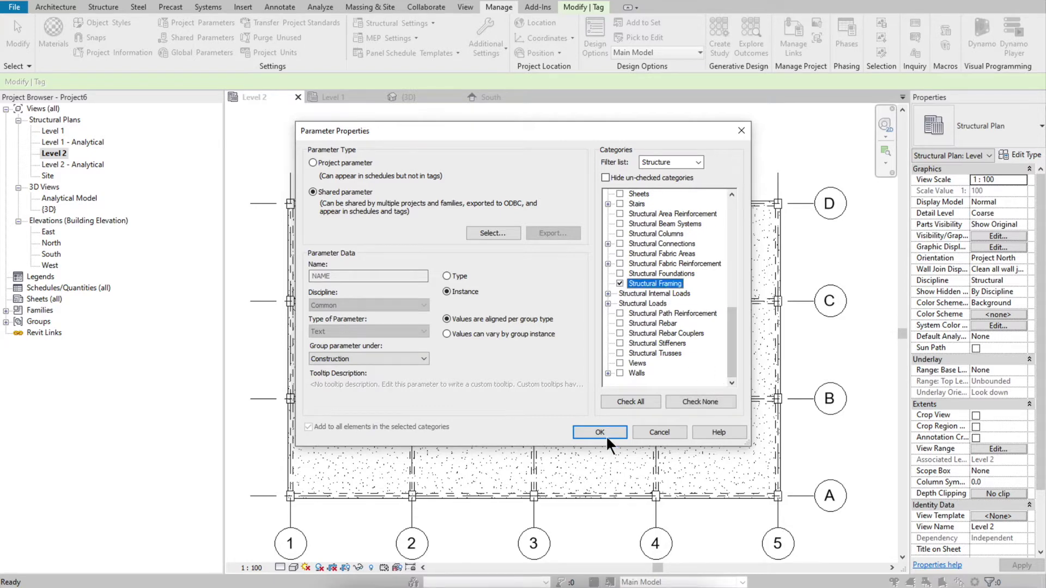
pyautogui.click(601, 432)
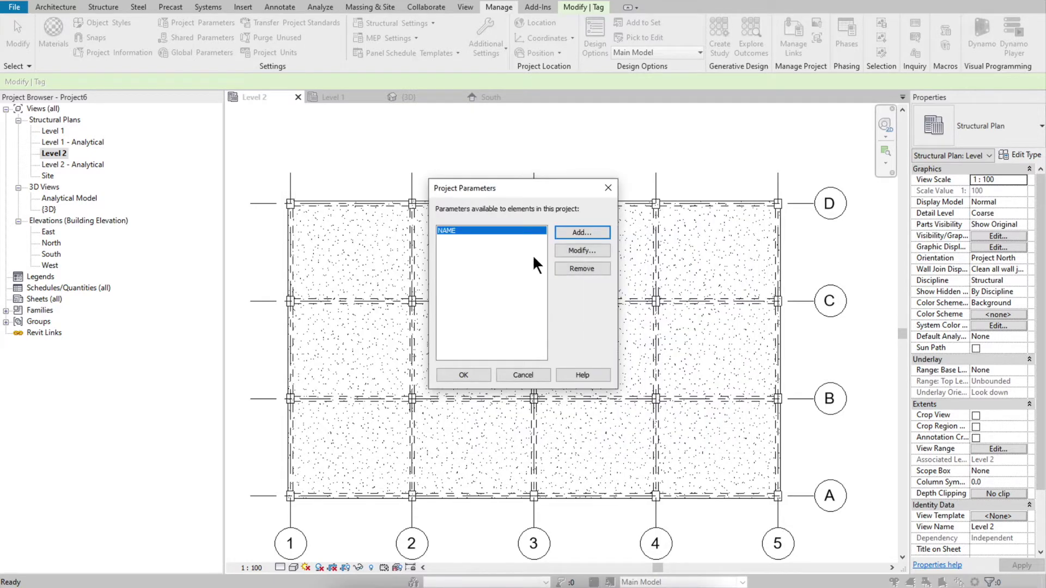
# Step: Add shared parameter NUMBER under Construction for Structural Framing, then close Project Parameters
pyautogui.click(570, 232)
pyautogui.click(321, 192)
pyautogui.click(489, 232)
pyautogui.click(441, 258)
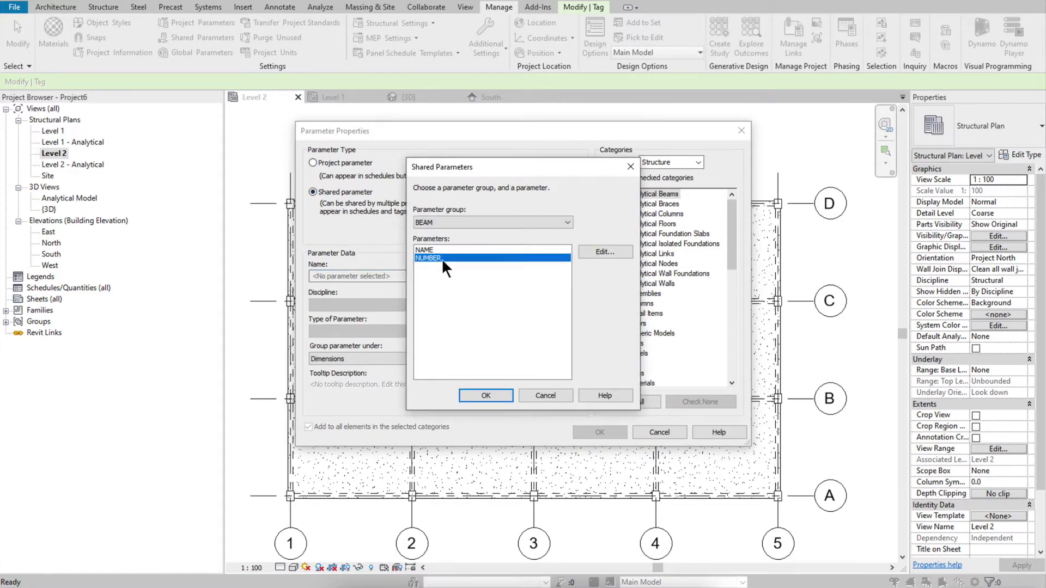
pyautogui.click(494, 397)
pyautogui.click(398, 357)
pyautogui.scroll(5, 397, 362)
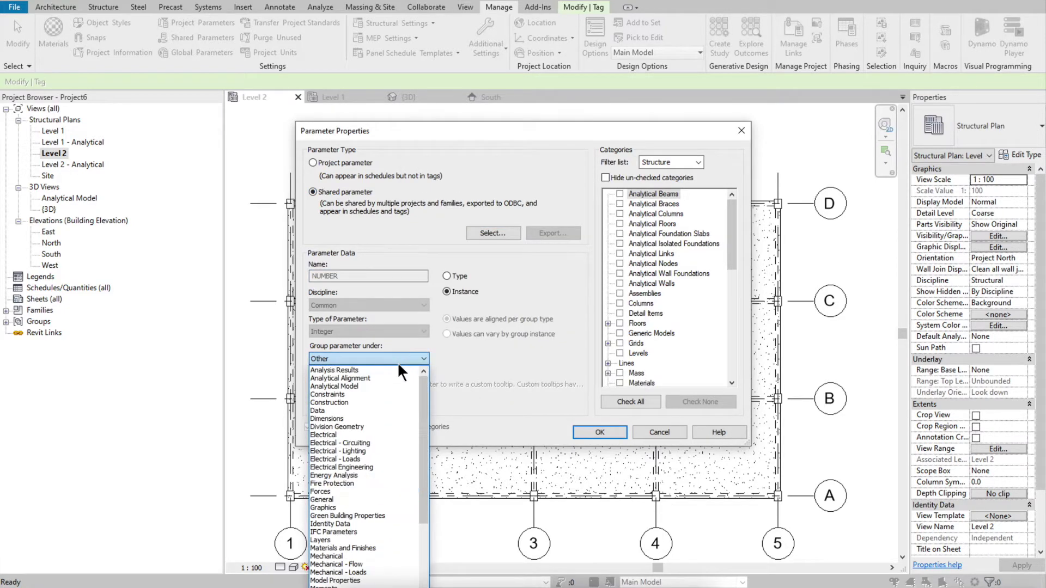
pyautogui.click(365, 401)
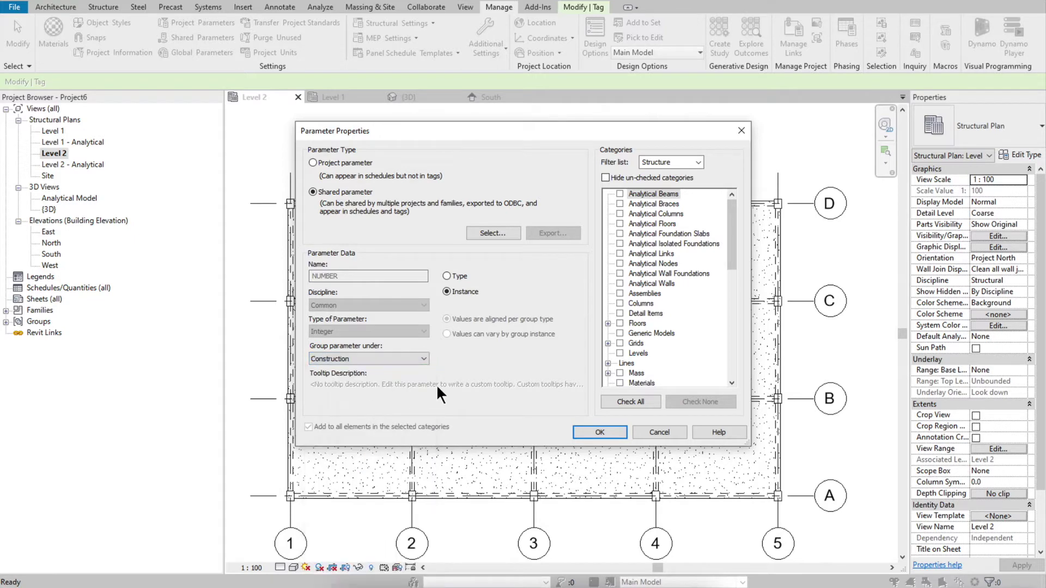
pyautogui.moveTo(733, 215); pyautogui.dragTo(723, 344)
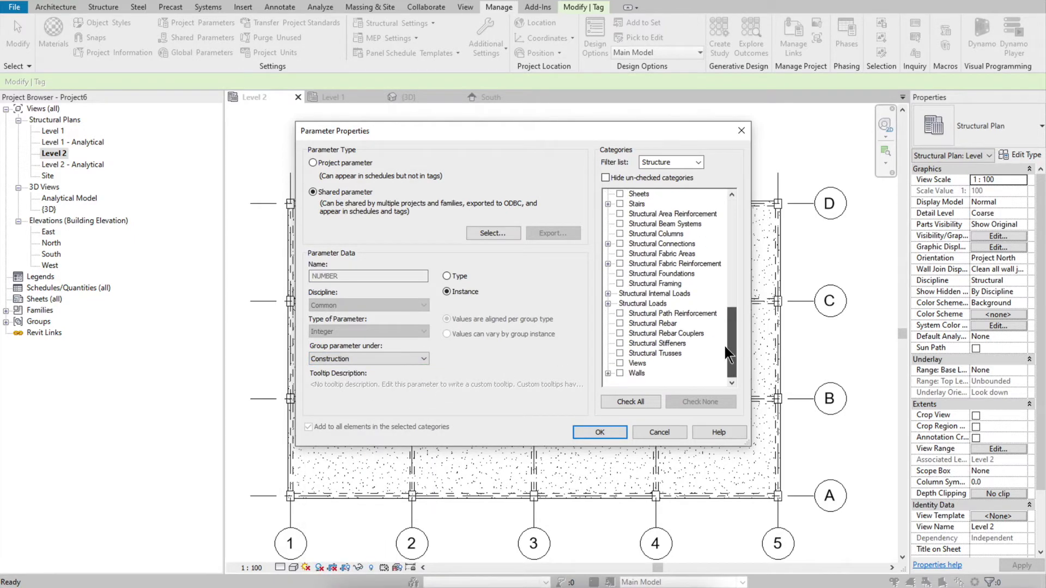
pyautogui.click(620, 283)
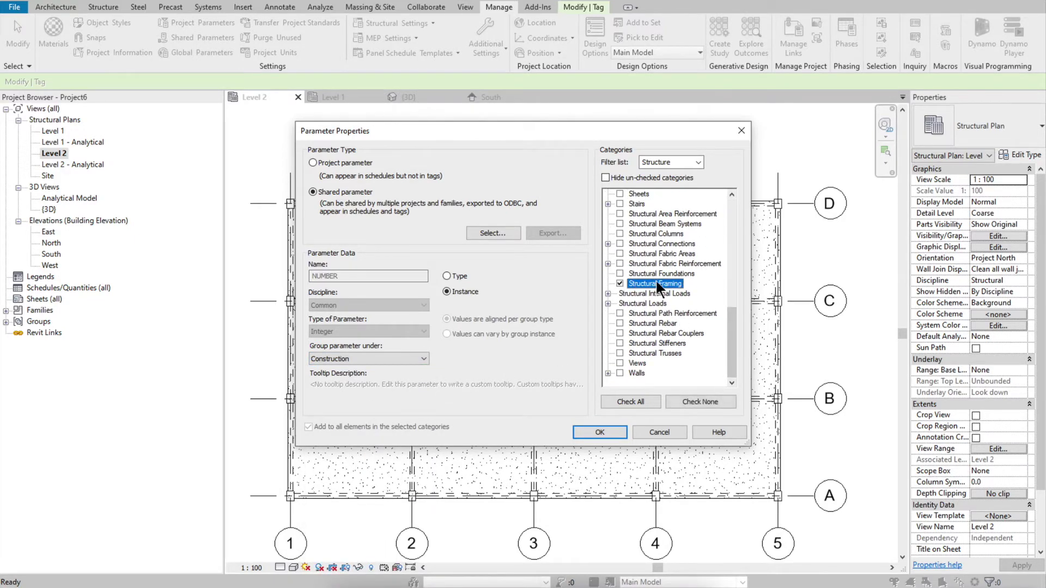
pyautogui.click(598, 432)
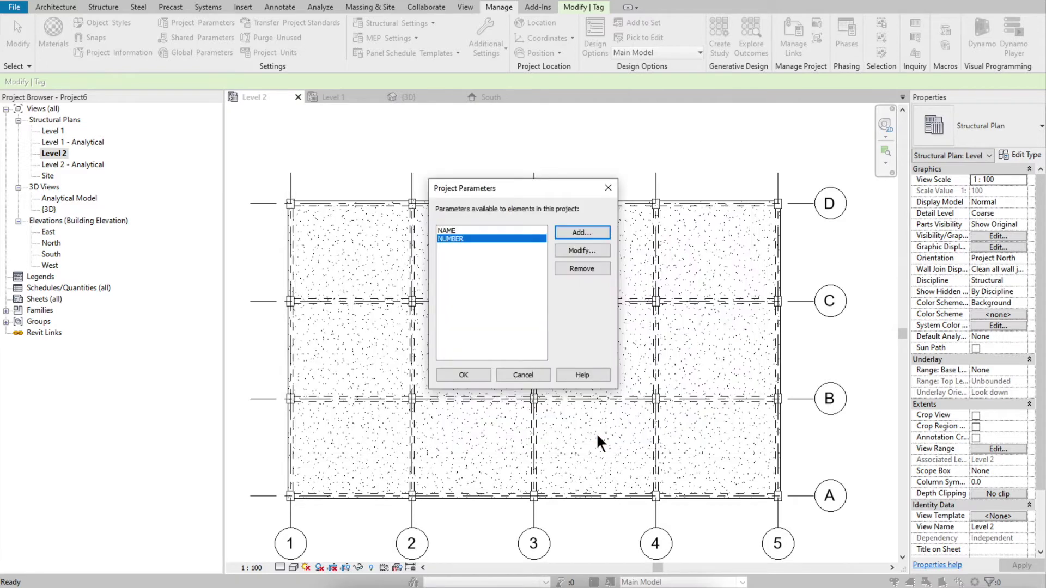
pyautogui.click(472, 376)
# Step: Tag the grid D beam with a 200x400 tag
pyautogui.click(633, 198)
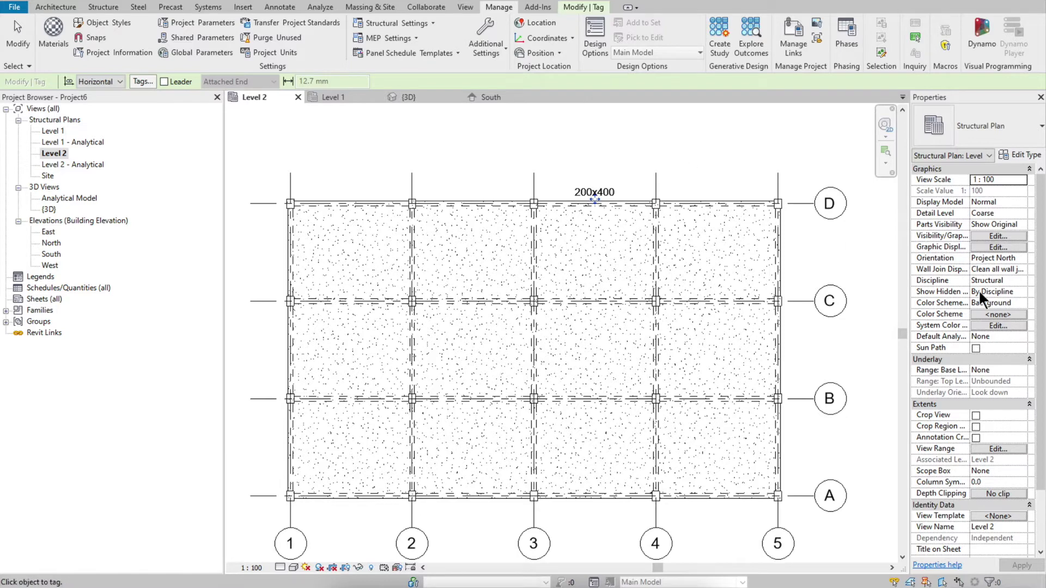
pyautogui.scroll(-2, 982, 347)
pyautogui.scroll(2, 997, 495)
pyautogui.scroll(-2, 933, 371)
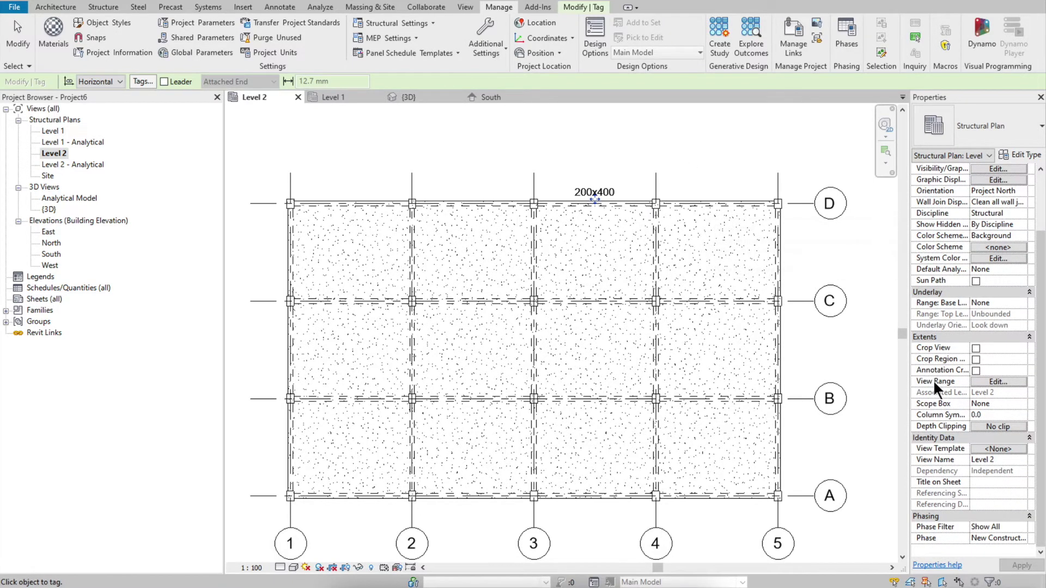
pyautogui.scroll(5, 633, 202)
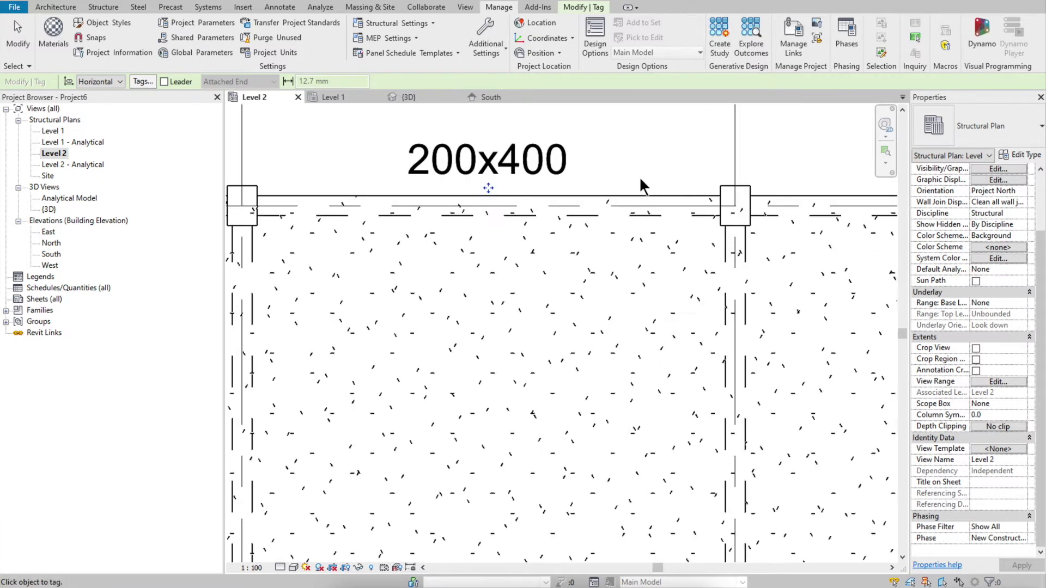
pyautogui.press('Escape')
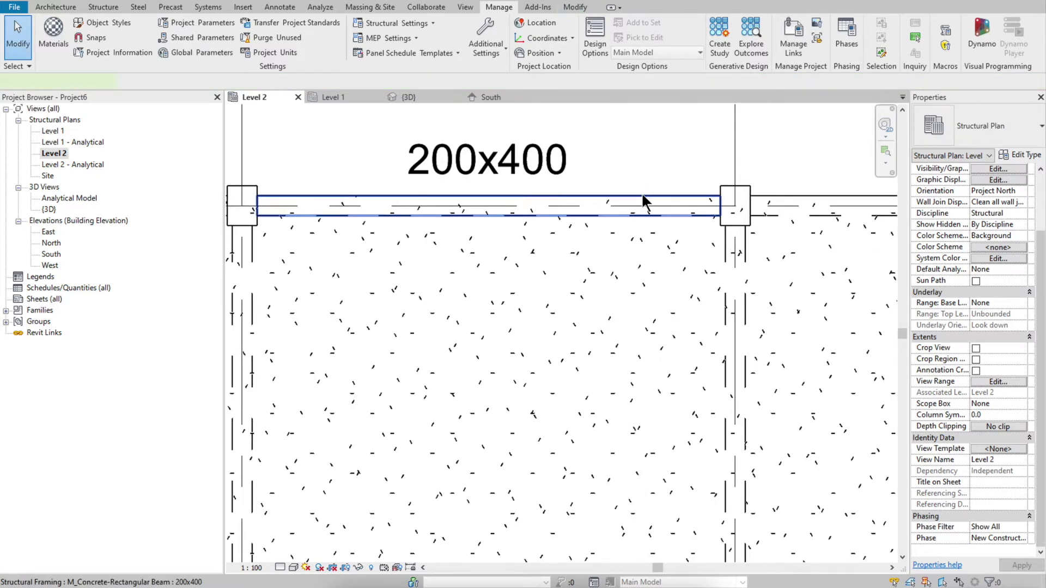
# Step: Check the beam's empty NAME and NUMBER properties, then zoom to fit
pyautogui.click(642, 192)
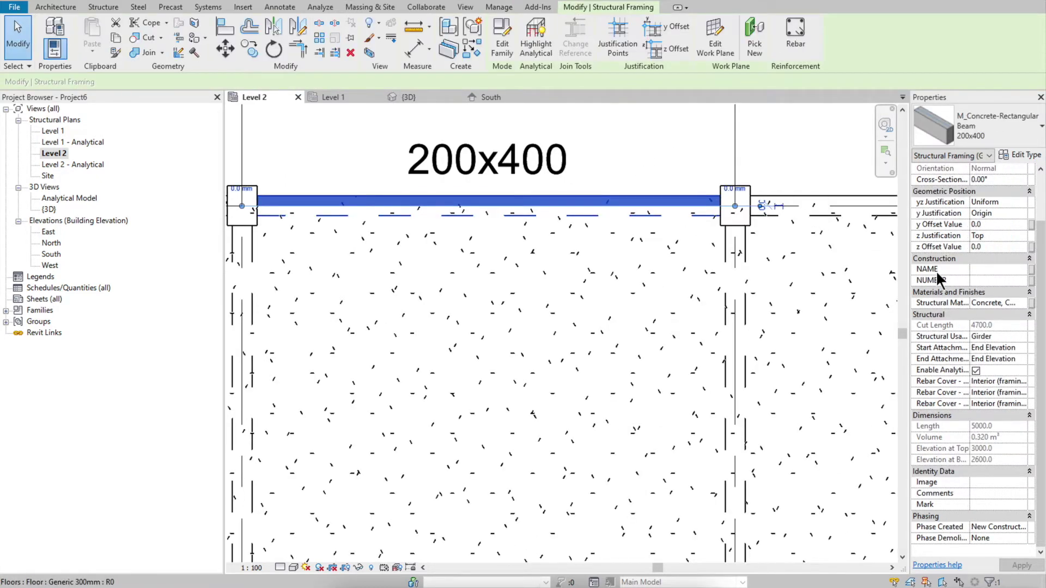
pyautogui.click(673, 145)
pyautogui.press('z')
pyautogui.press('f')
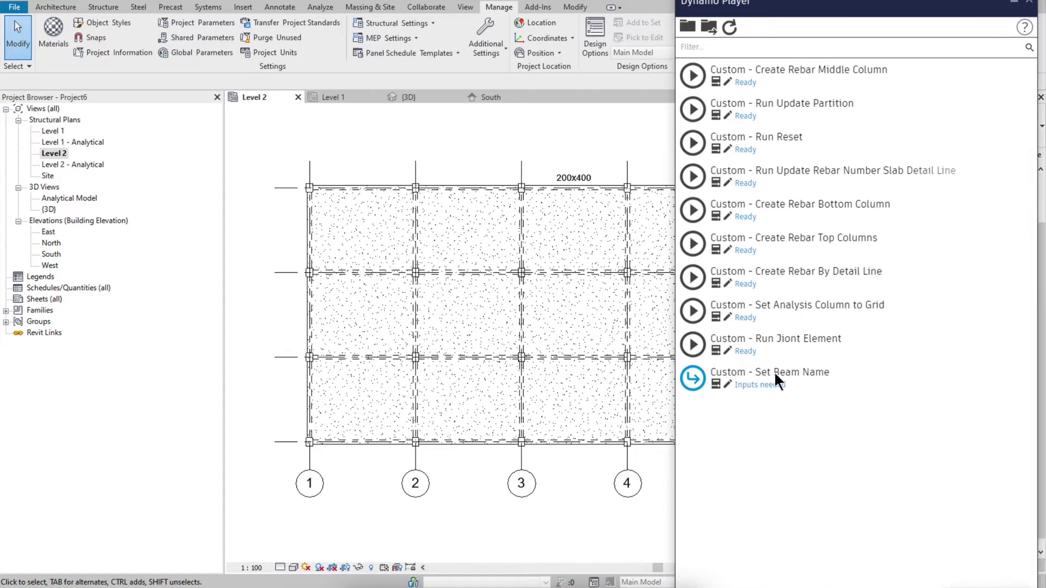
# Step: Select every beam in the plan as input to the Custom - Set Beam Name script
pyautogui.click(715, 384)
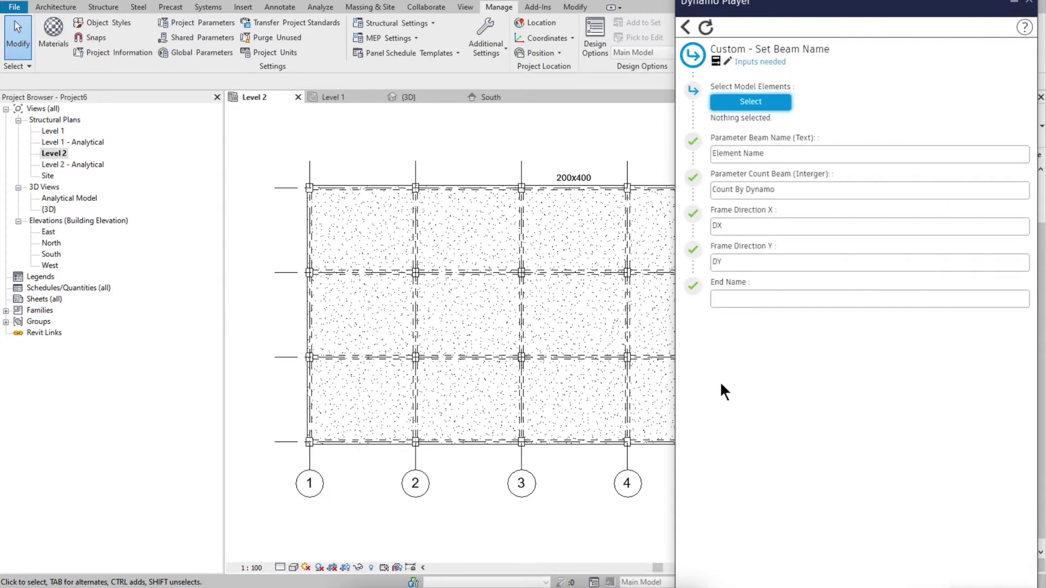
pyautogui.click(750, 102)
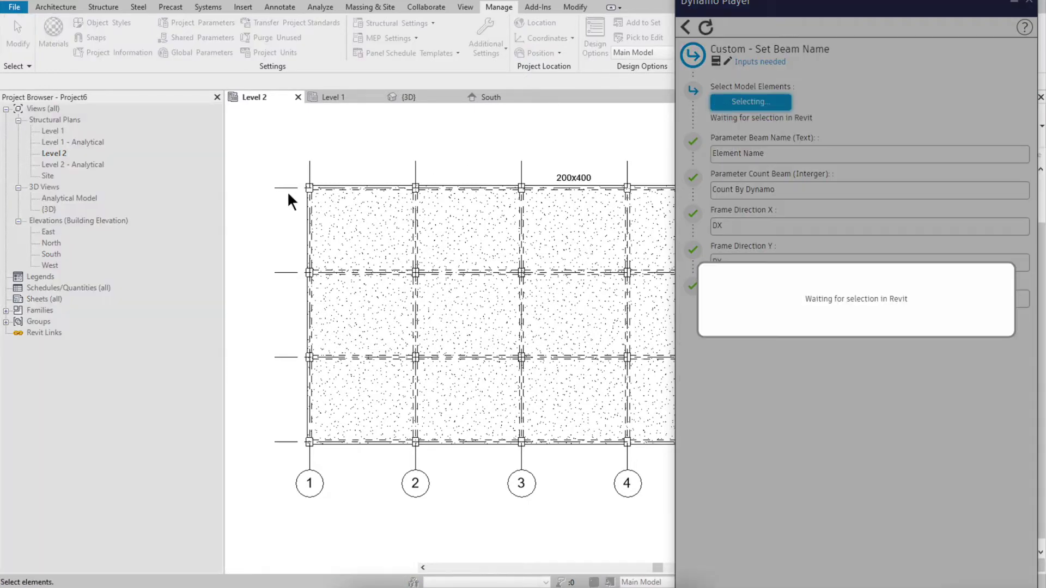
pyautogui.scroll(-3, 318, 191)
pyautogui.moveTo(597, 367); pyautogui.dragTo(248, 153)
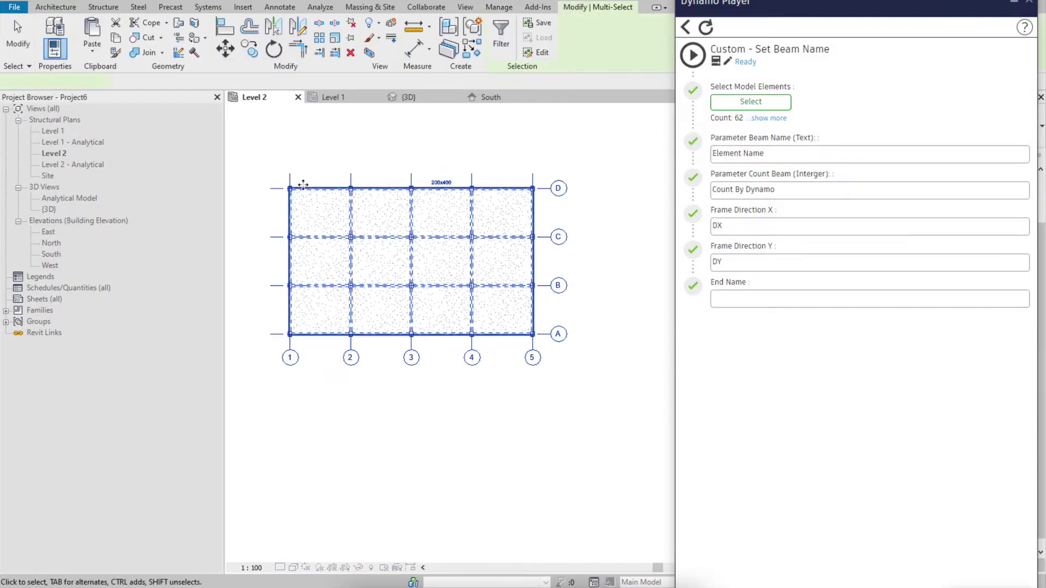
pyautogui.click(322, 133)
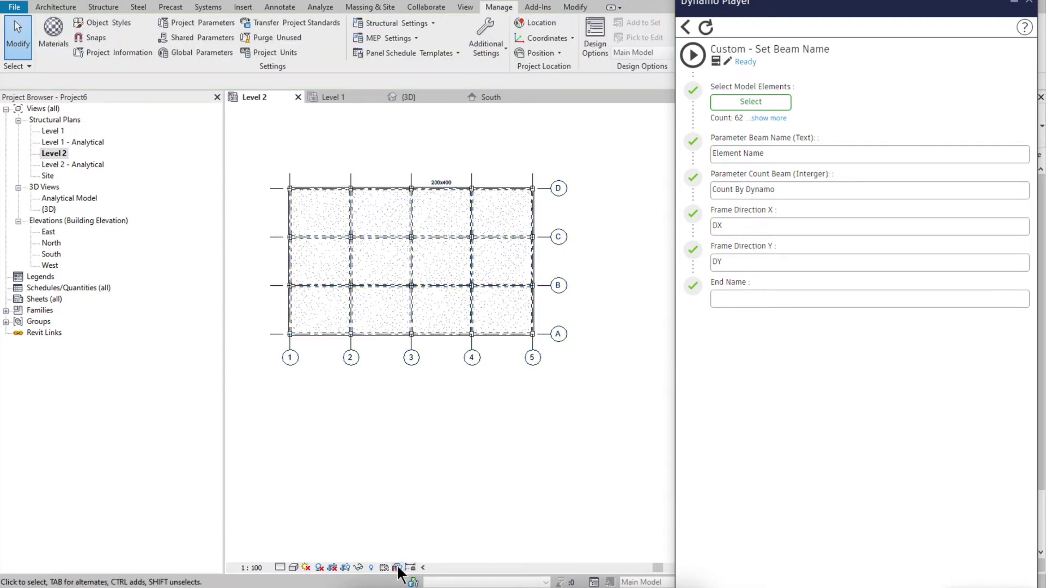
pyautogui.scroll(5, 431, 248)
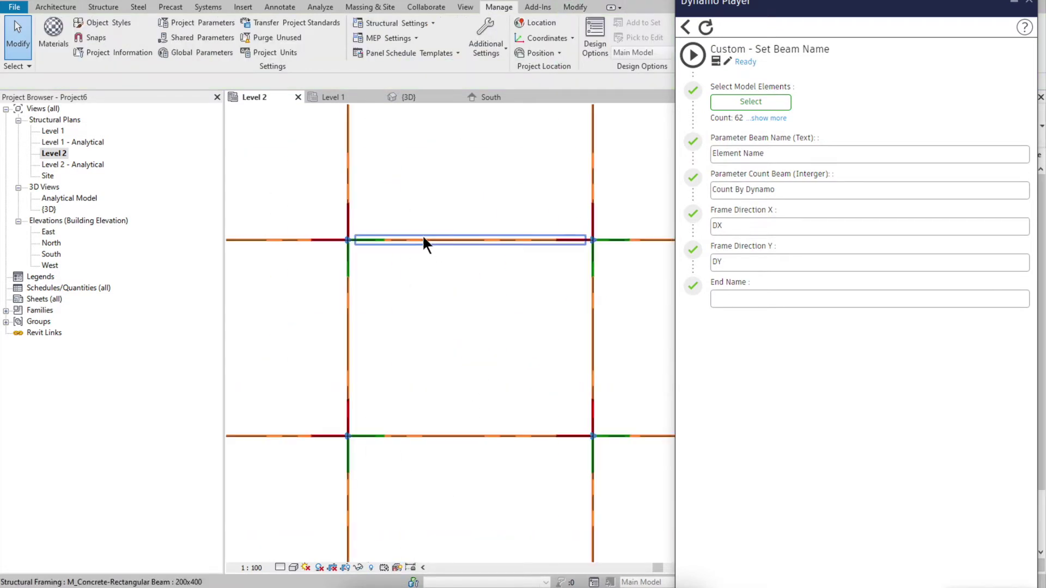
pyautogui.scroll(-6, 473, 245)
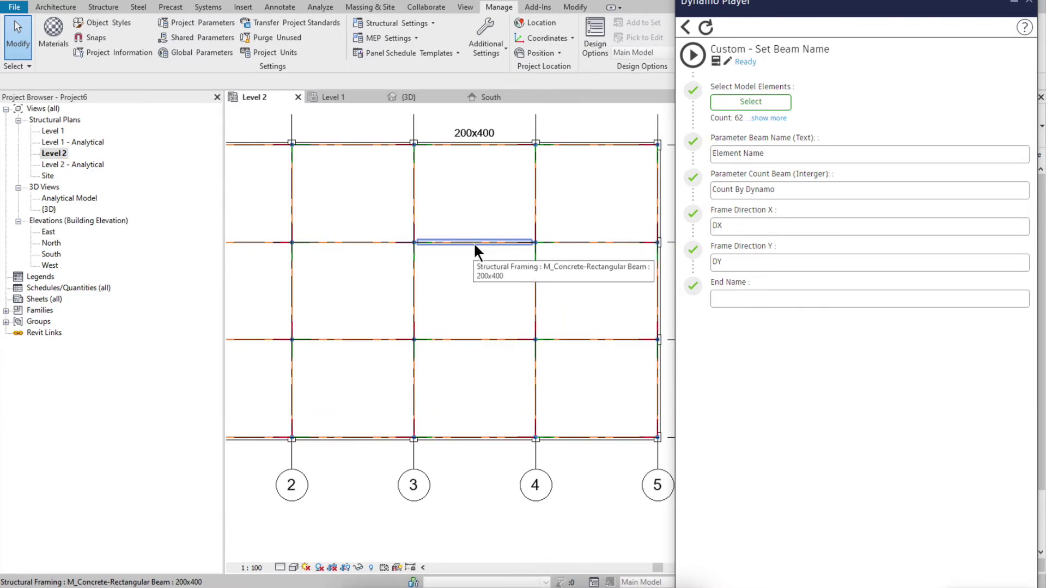
pyautogui.click(751, 102)
pyautogui.moveTo(652, 418); pyautogui.dragTo(292, 133)
# Step: Set the script's parameter names to NAME and NUMBER, run it, and close Dynamo Player
pyautogui.moveTo(796, 156); pyautogui.dragTo(698, 169)
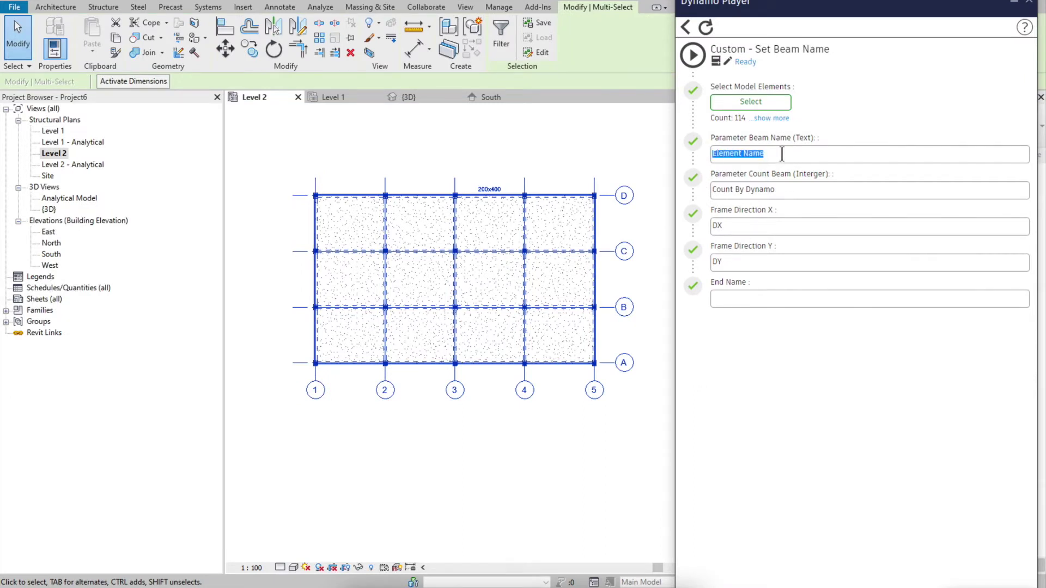
pyautogui.write('NAME')
pyautogui.moveTo(781, 191); pyautogui.dragTo(647, 185)
pyautogui.write('NUMBER')
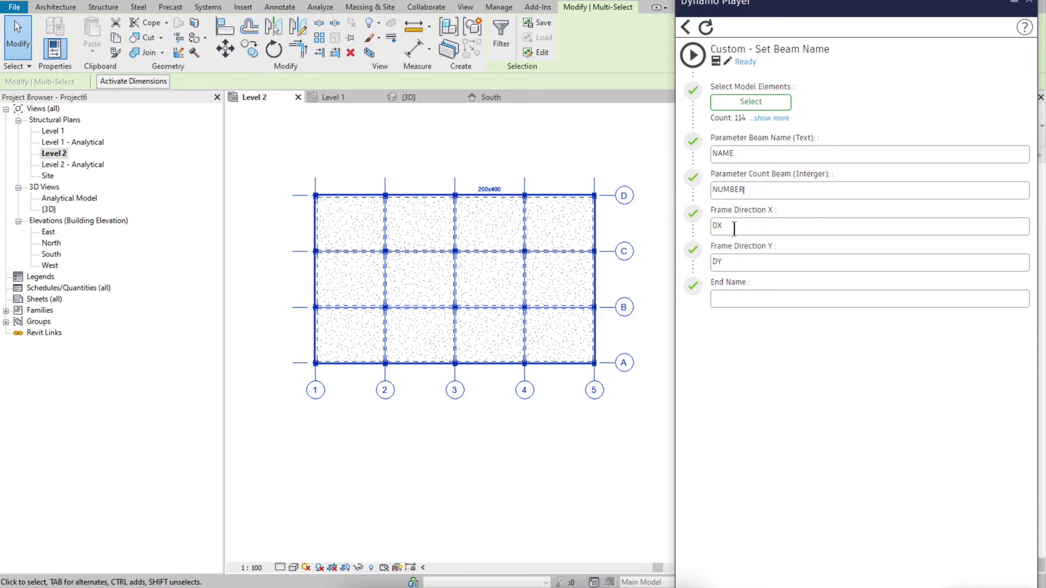
pyautogui.moveTo(741, 224); pyautogui.dragTo(673, 229)
pyautogui.moveTo(747, 262); pyautogui.dragTo(690, 264)
pyautogui.click(693, 55)
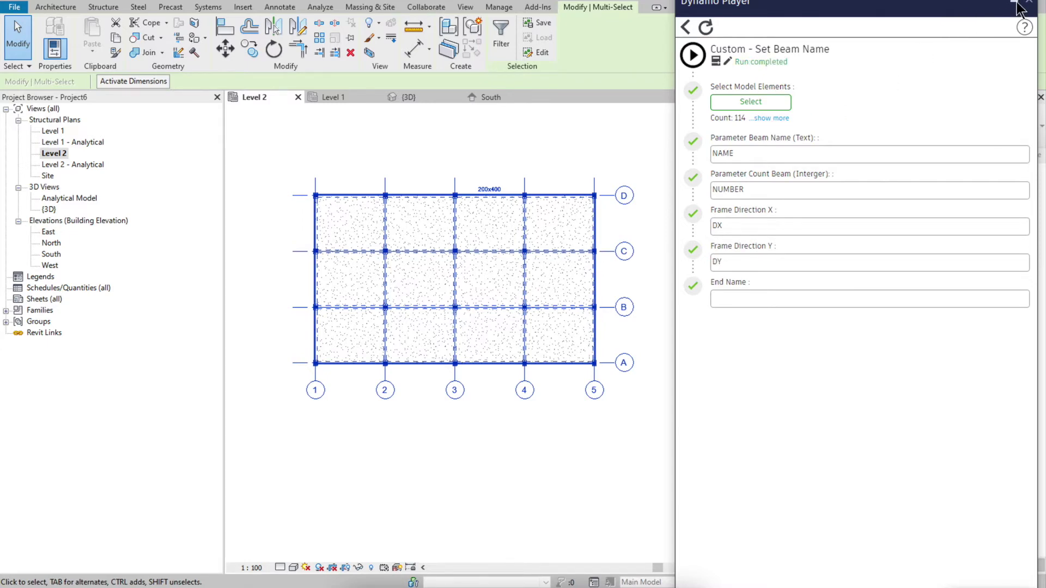
pyautogui.click(1017, 5)
pyautogui.click(597, 113)
pyautogui.scroll(4, 556, 183)
pyautogui.click(570, 234)
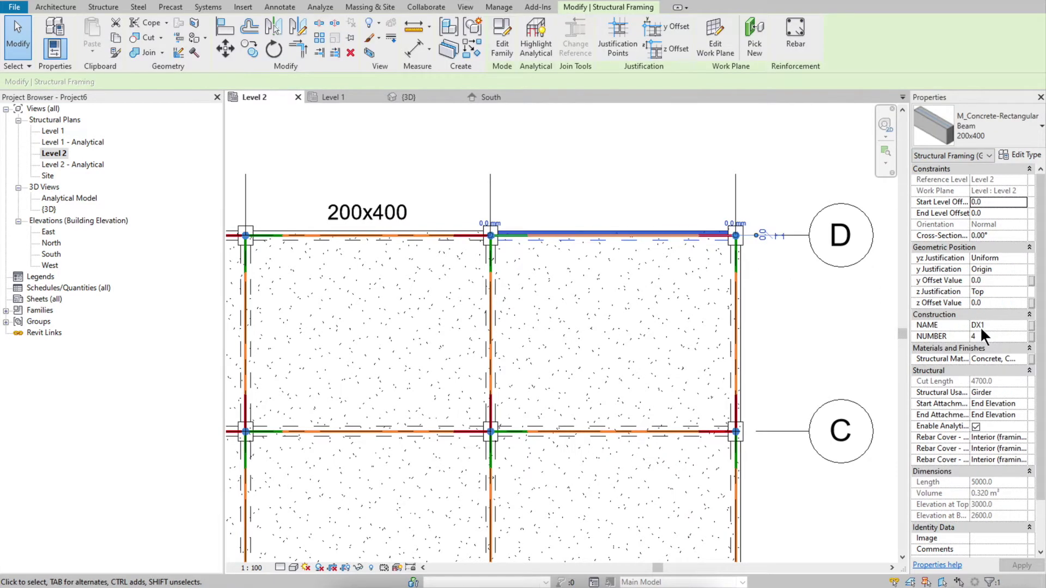
pyautogui.click(740, 318)
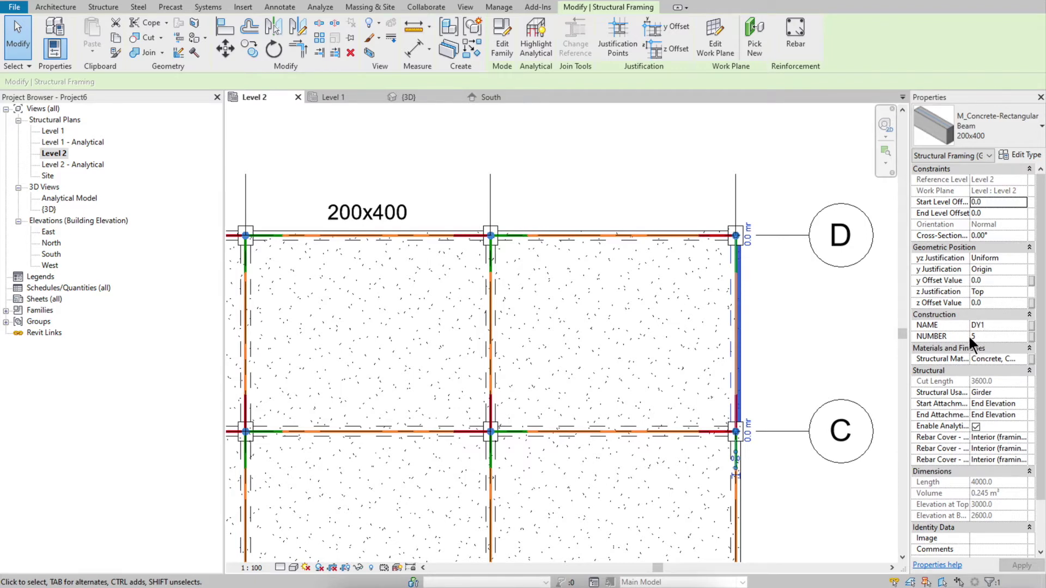
pyautogui.click(822, 328)
pyautogui.scroll(-3, 711, 285)
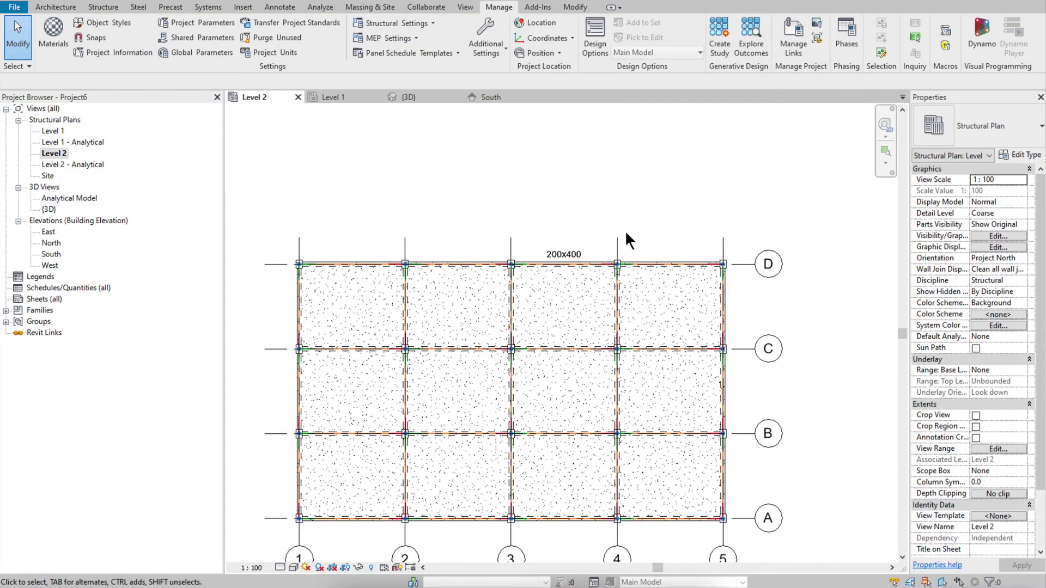
pyautogui.click(722, 256)
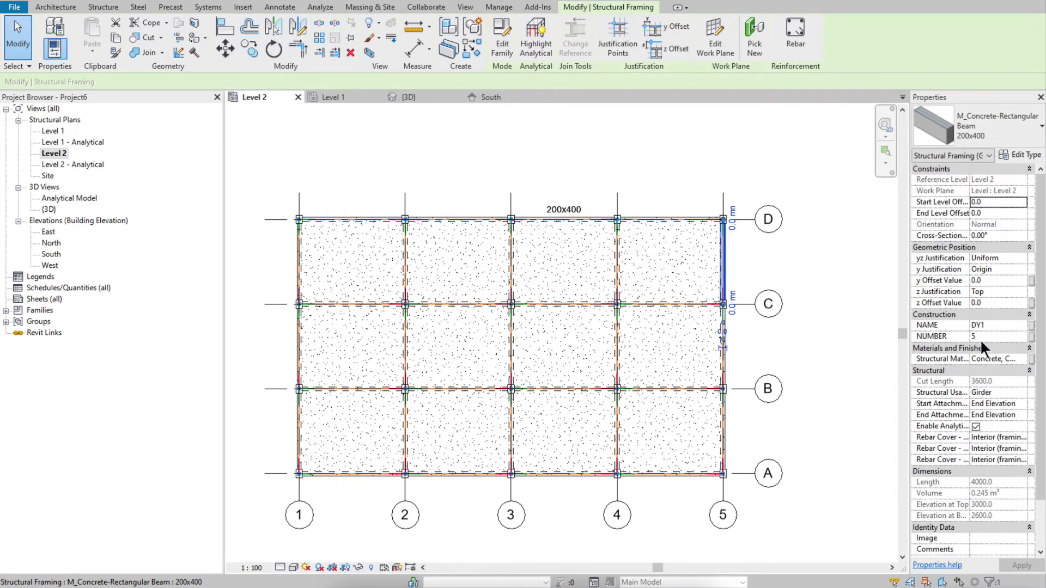
pyautogui.click(815, 260)
pyautogui.scroll(2, 627, 165)
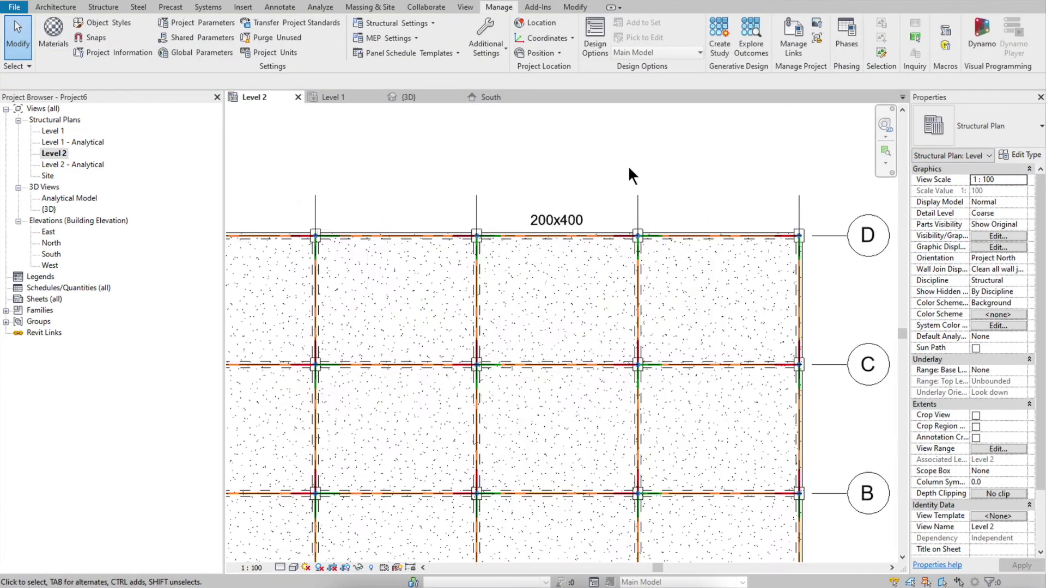
pyautogui.click(570, 225)
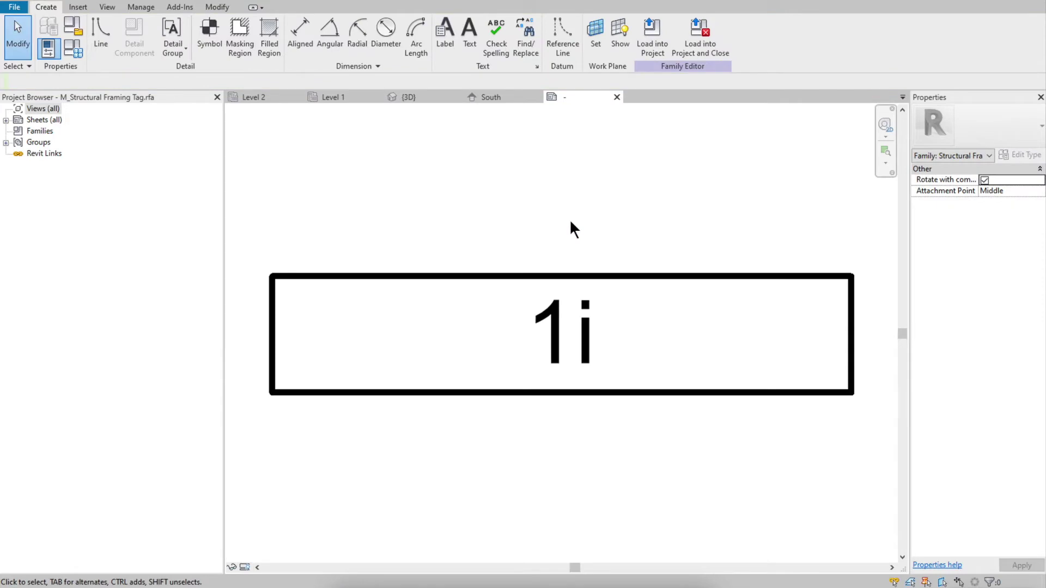
# Step: Delete the tag's four border lines, leaving only the 1i label selected
pyautogui.click(534, 276)
pyautogui.press('Delete')
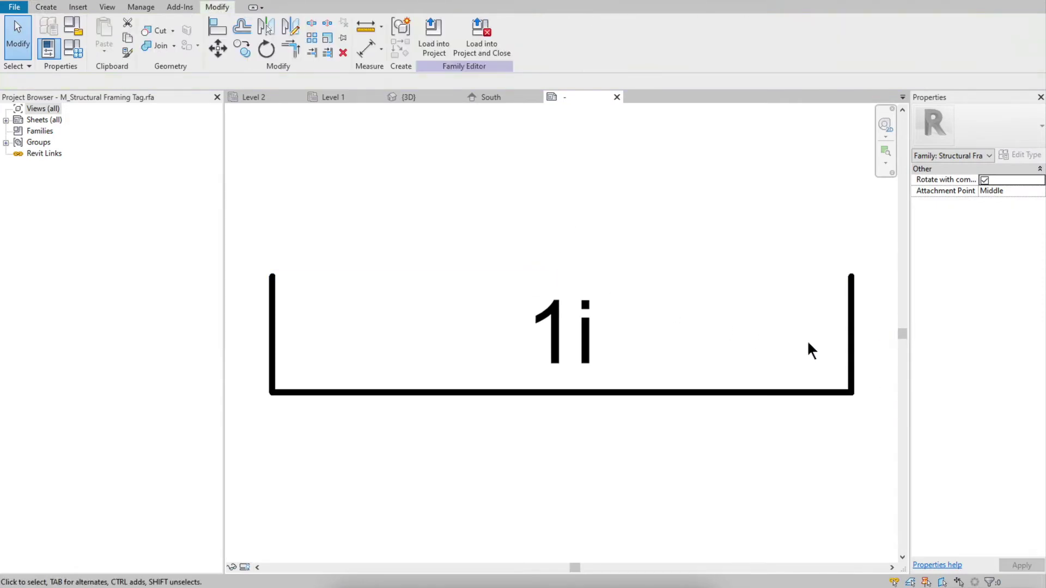
pyautogui.click(850, 321)
pyautogui.press('Delete')
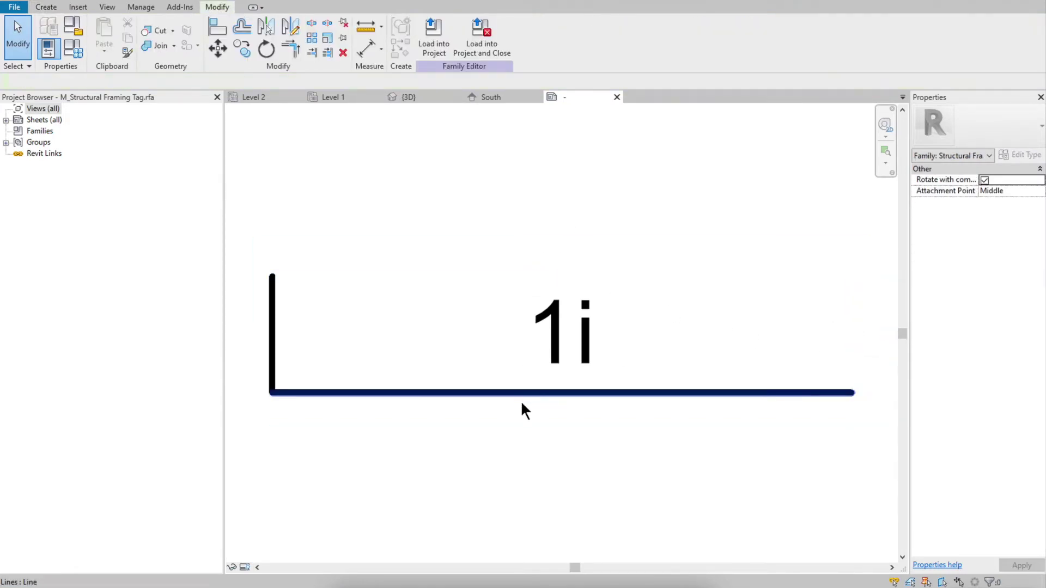
pyautogui.click(524, 392)
pyautogui.press('Delete')
pyautogui.click(272, 339)
pyautogui.press('Delete')
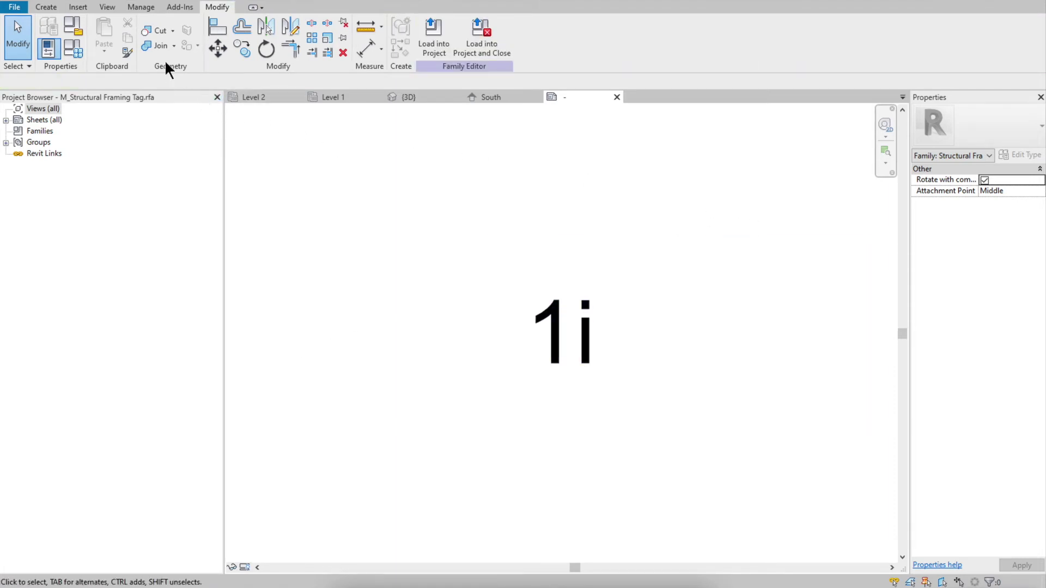
pyautogui.click(54, 7)
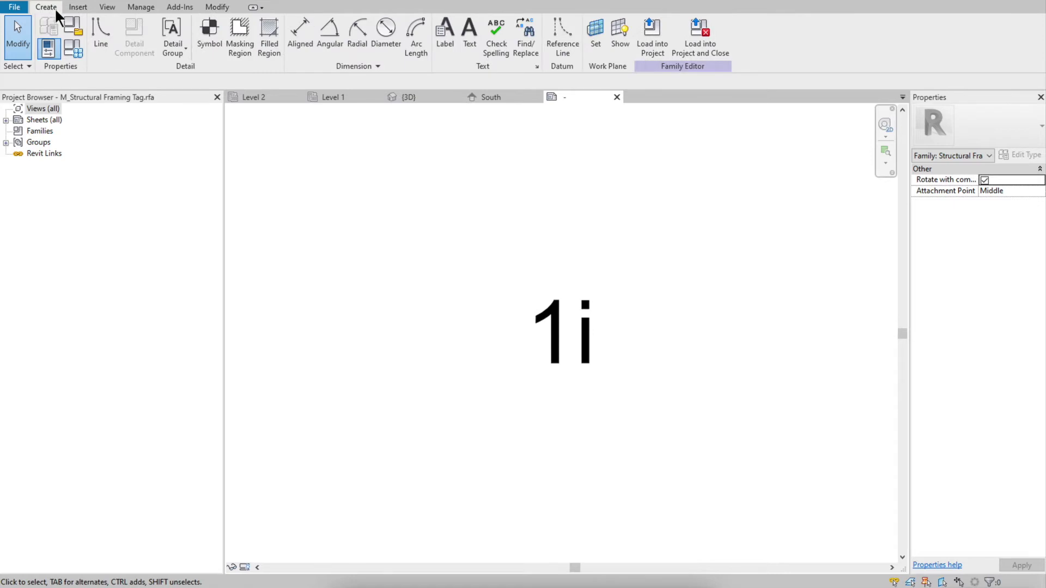
pyautogui.click(568, 338)
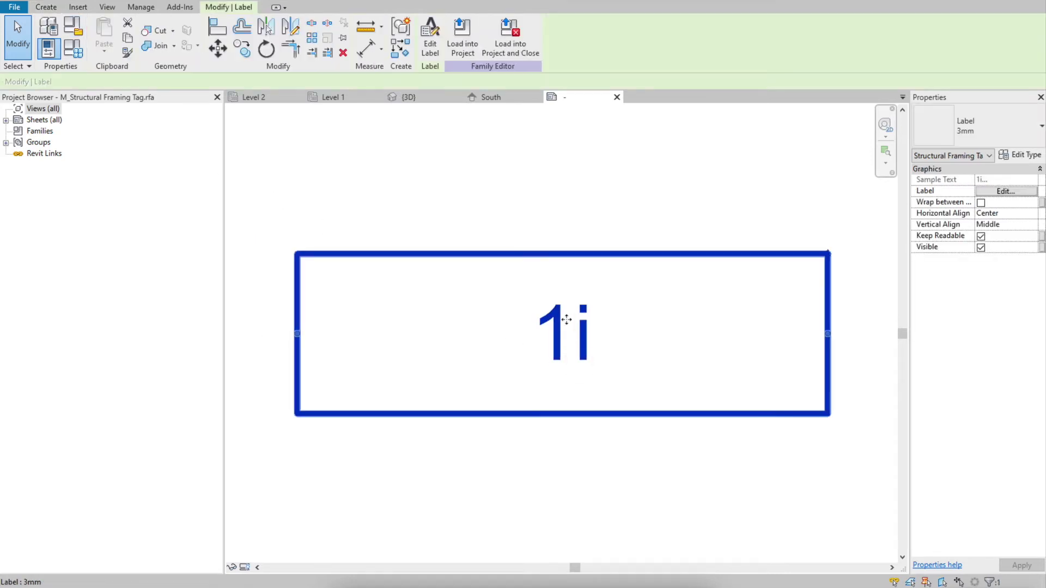
# Step: Build the label from NAME followed by Type Name wrapped in parentheses
pyautogui.click(428, 34)
pyautogui.click(523, 239)
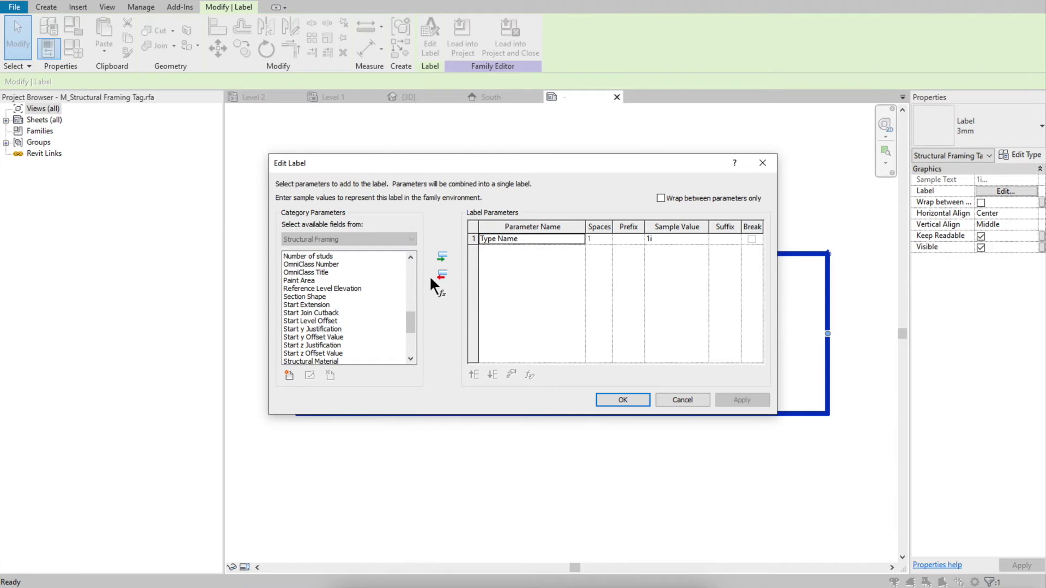
pyautogui.click(441, 275)
pyautogui.click(289, 375)
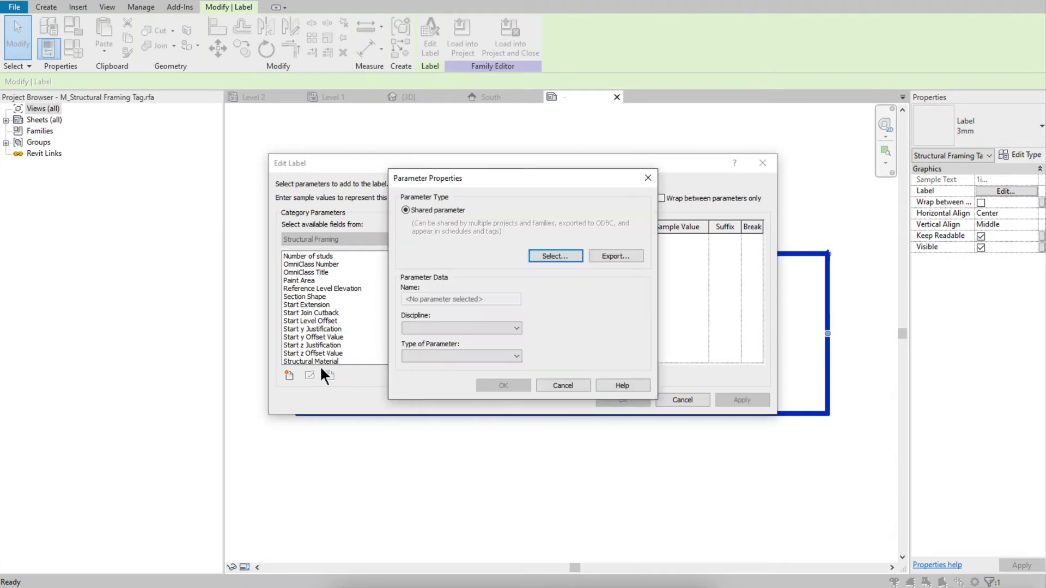
pyautogui.click(547, 252)
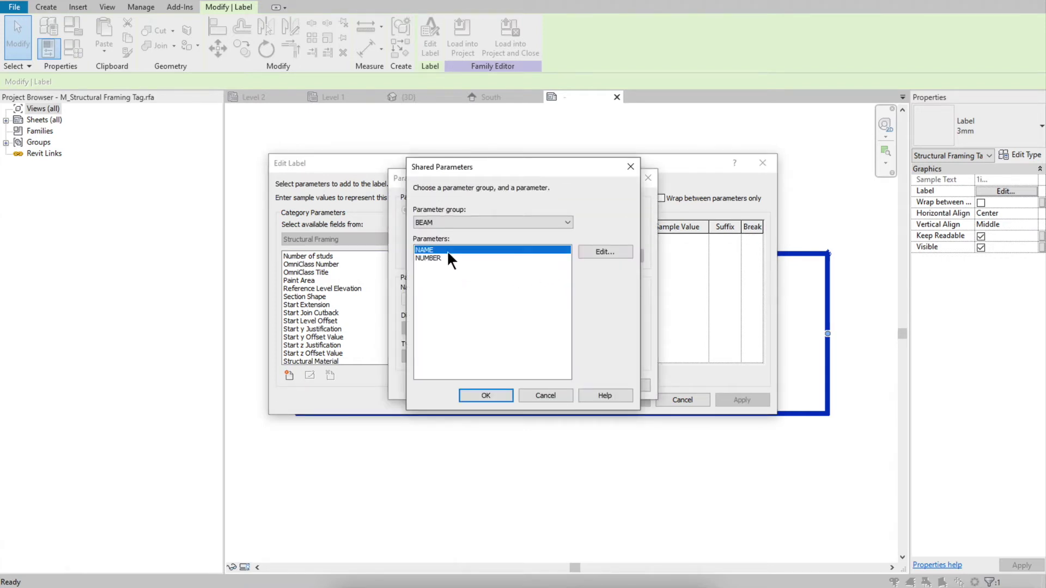
pyautogui.click(487, 396)
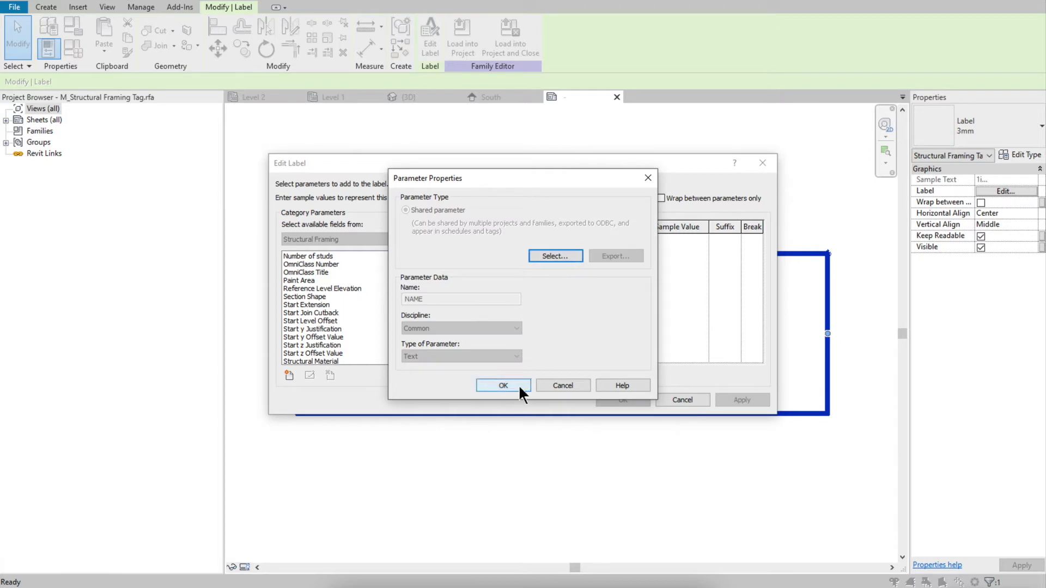
pyautogui.click(504, 384)
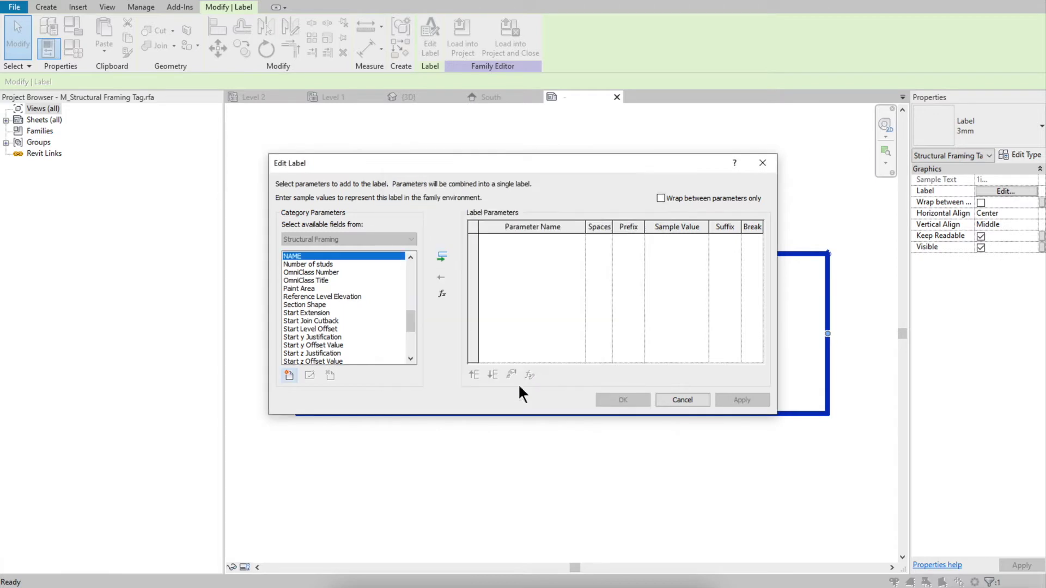
pyautogui.click(441, 256)
pyautogui.scroll(-5, 340, 311)
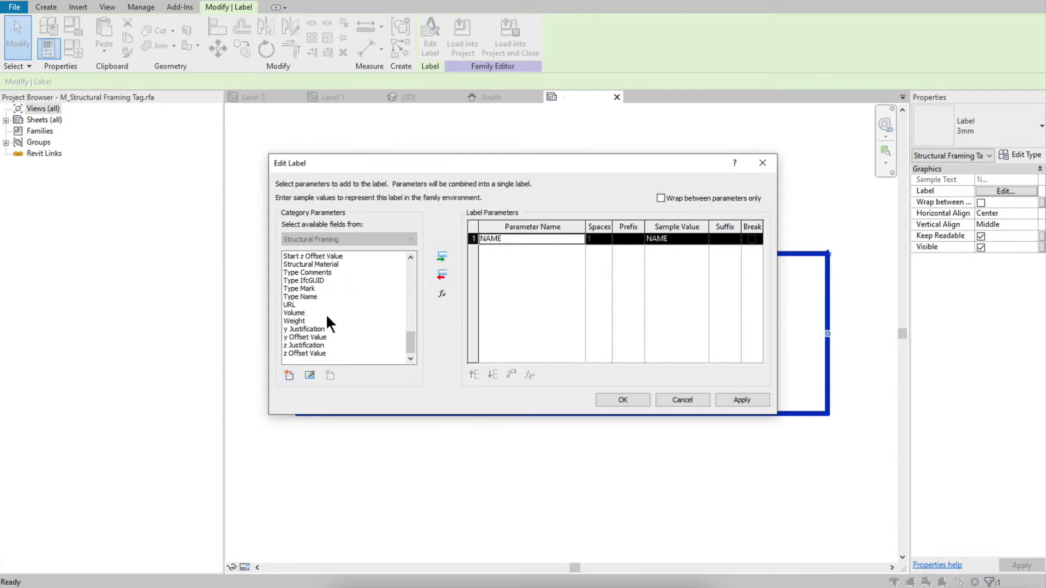
pyautogui.click(317, 296)
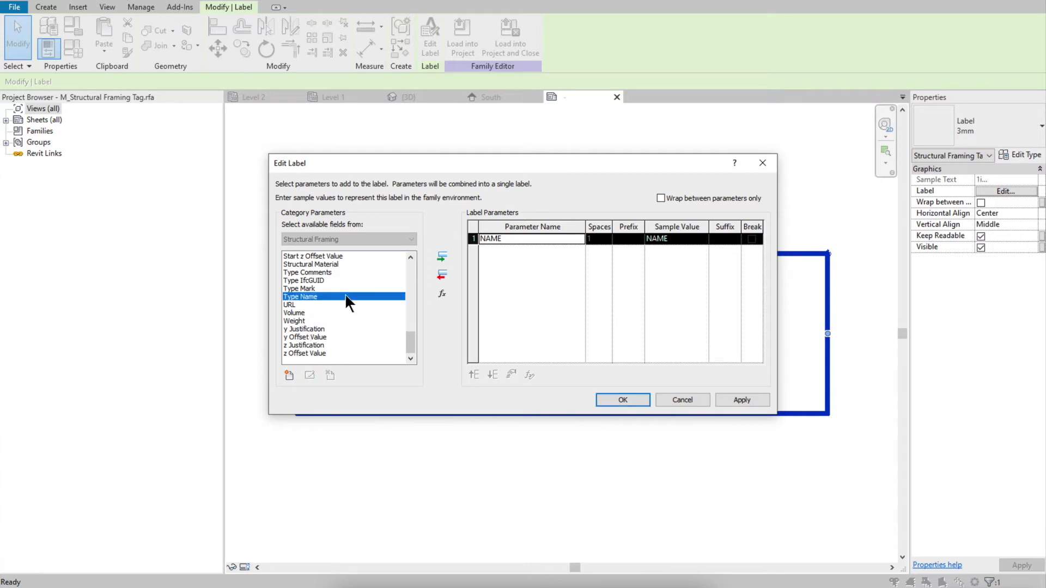
pyautogui.click(441, 256)
pyautogui.click(631, 252)
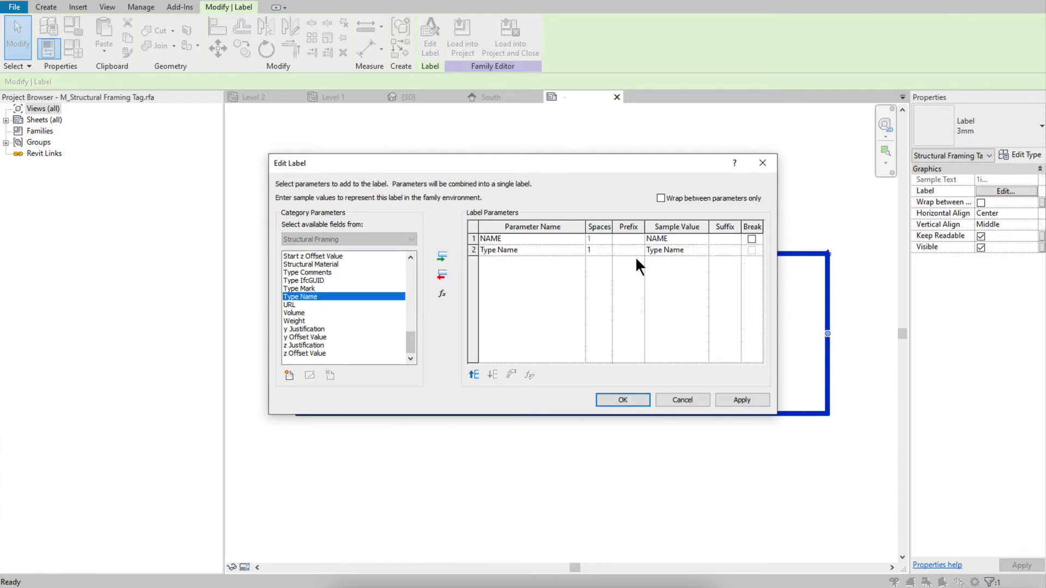
pyautogui.write(')')
# Step: Append shared parameter NUMBER with prefix QT, set spaces to 0, and confirm the label
pyautogui.click(289, 375)
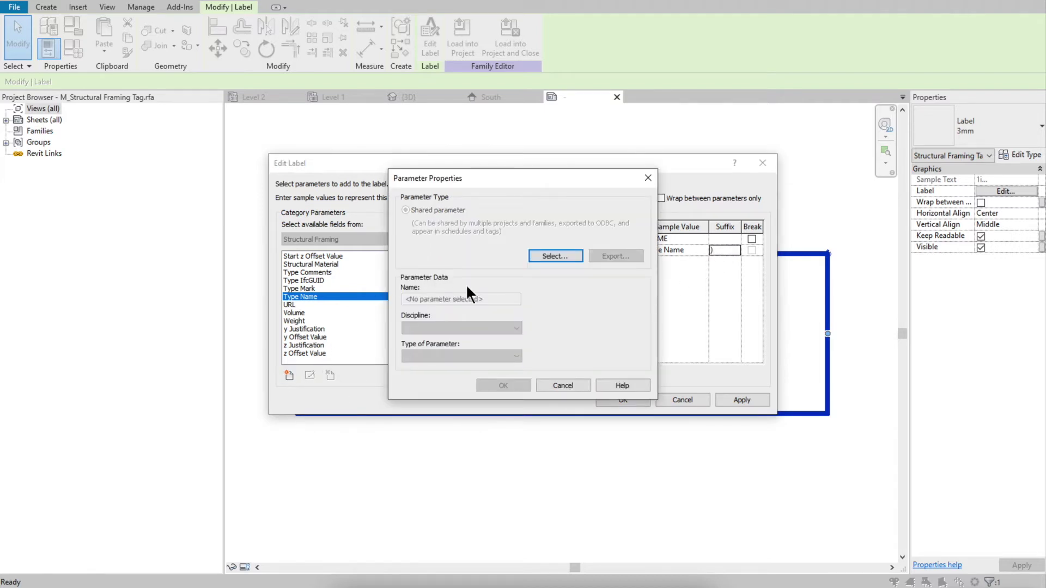
pyautogui.click(557, 256)
pyautogui.click(471, 259)
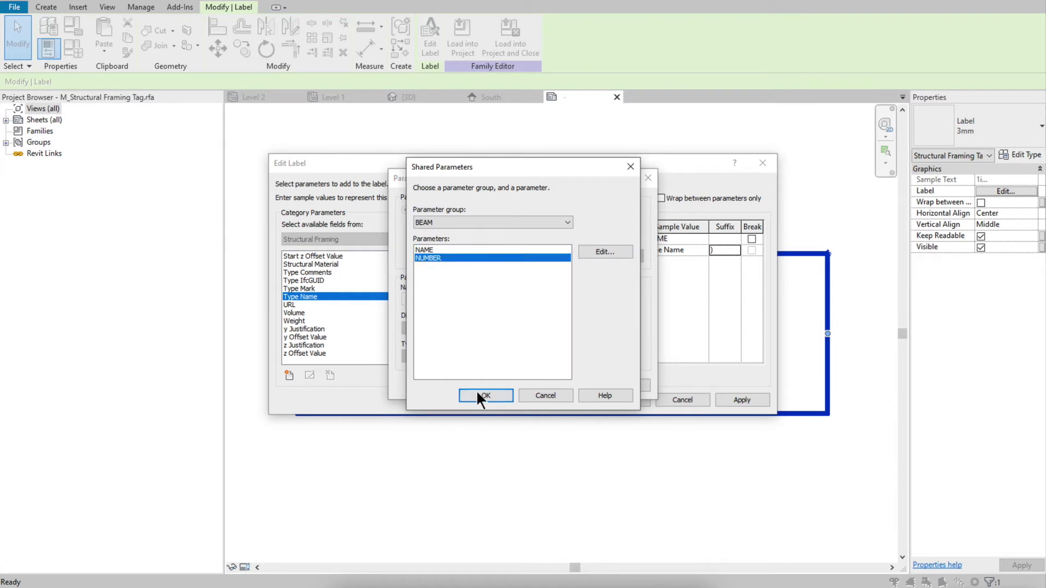
pyautogui.click(479, 395)
pyautogui.click(502, 386)
pyautogui.click(442, 257)
pyautogui.click(637, 260)
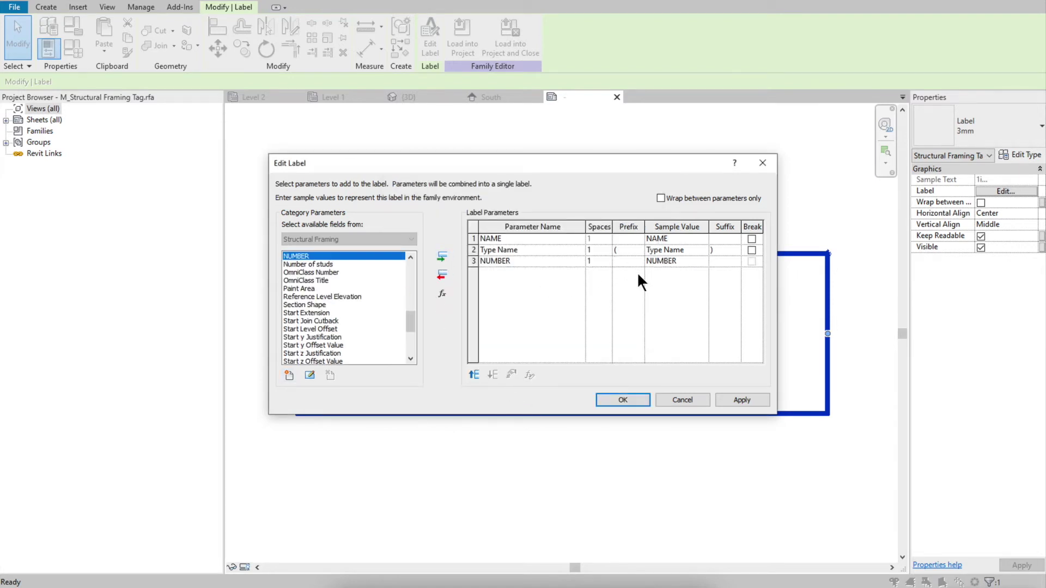
pyautogui.write('N')
pyautogui.press('BackSpace')
pyautogui.write('QT')
pyautogui.click(684, 261)
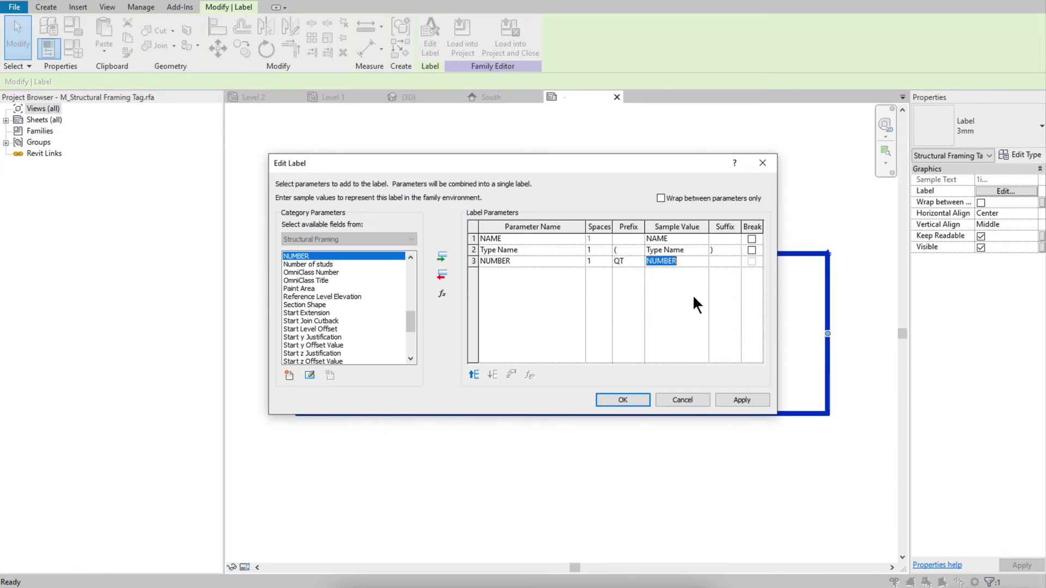
pyautogui.click(607, 261)
pyautogui.click(607, 264)
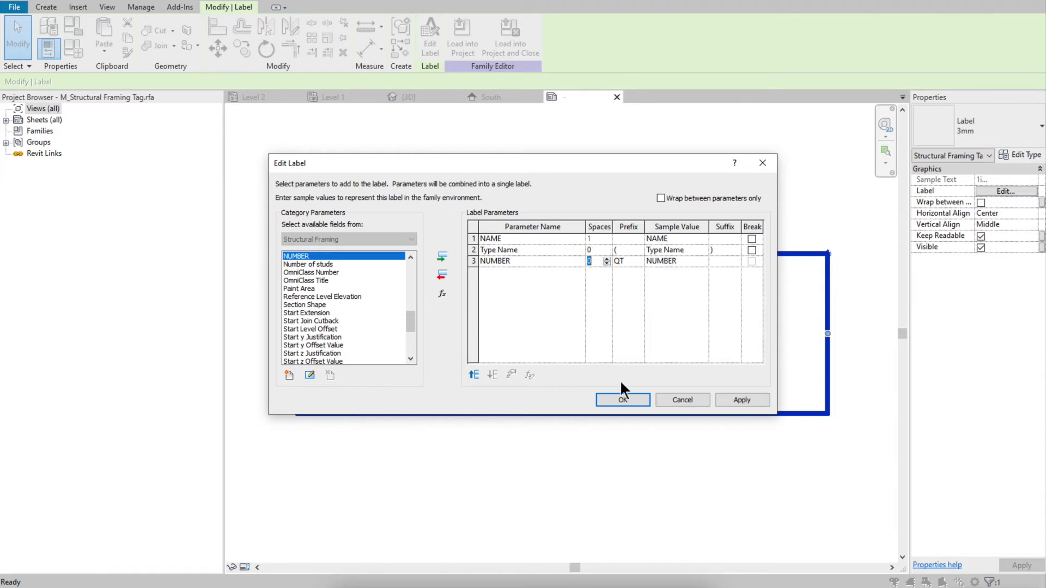
pyautogui.click(623, 399)
# Step: Widen the label box so NAME(Type Name)QTNUMBER fits on one line
pyautogui.scroll(-2, 619, 404)
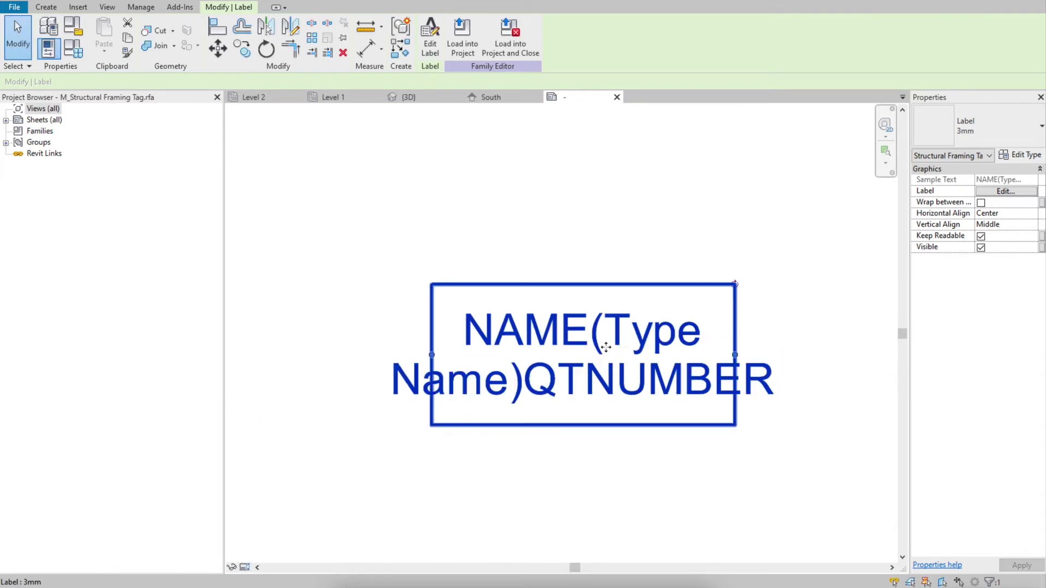
pyautogui.moveTo(735, 354); pyautogui.dragTo(806, 367)
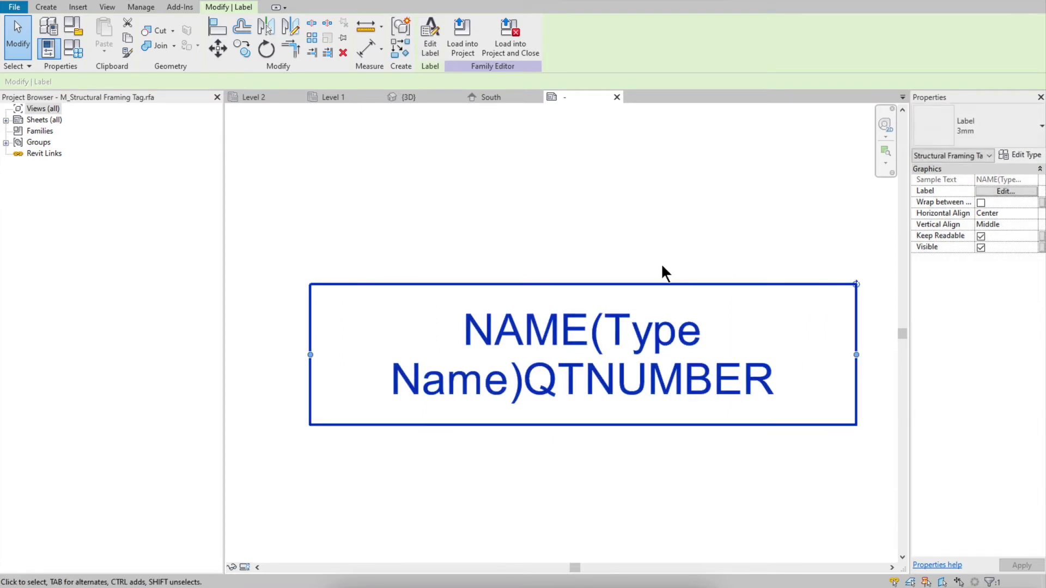
pyautogui.scroll(-2, 629, 253)
pyautogui.click(629, 252)
pyautogui.click(776, 342)
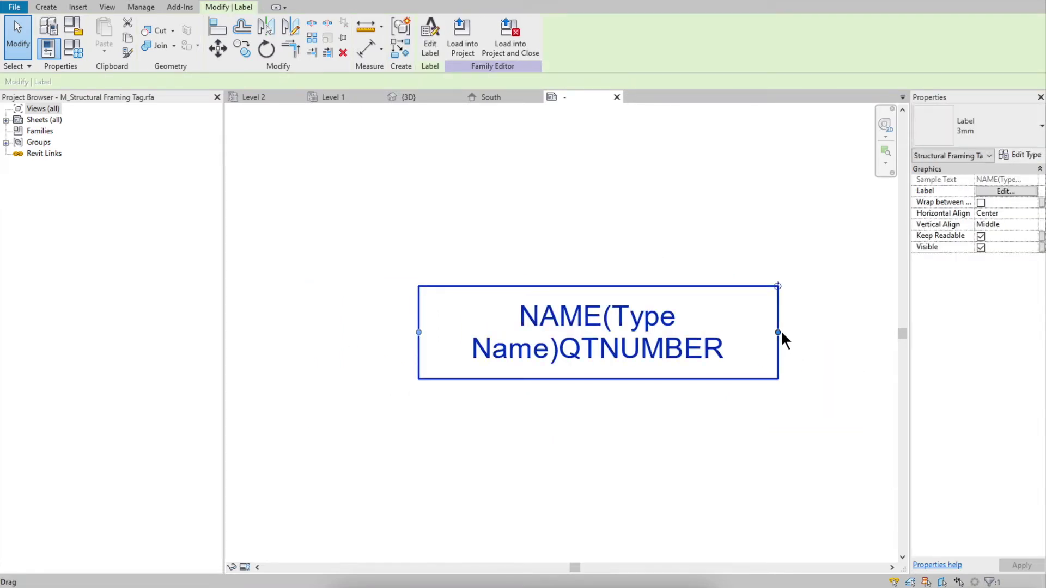
pyautogui.moveTo(778, 331); pyautogui.dragTo(834, 331)
pyautogui.click(674, 251)
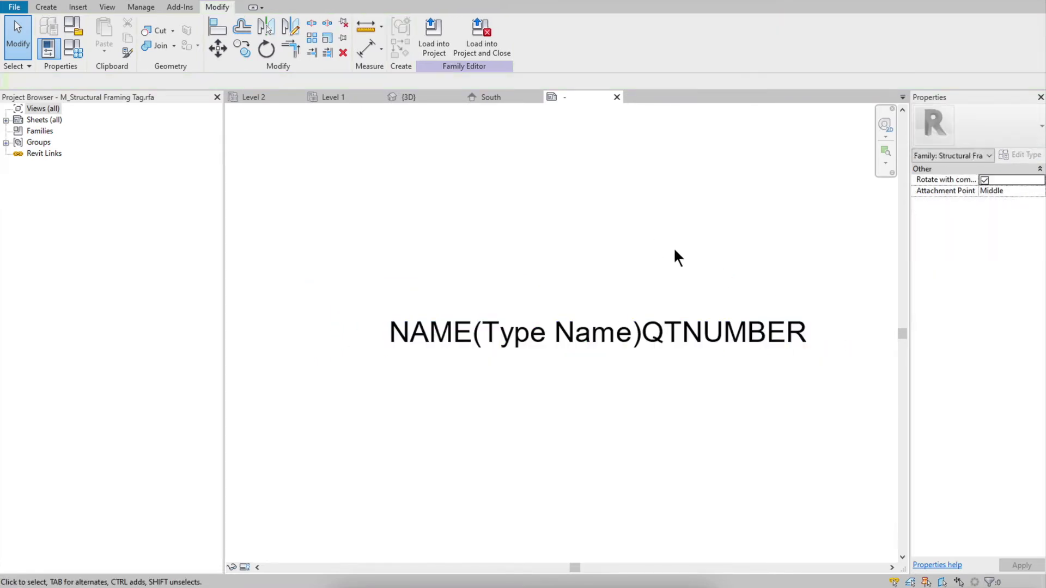
# Step: Load the edited tag into the project, saving the family on the Desktop as BEAM TAG
pyautogui.click(475, 31)
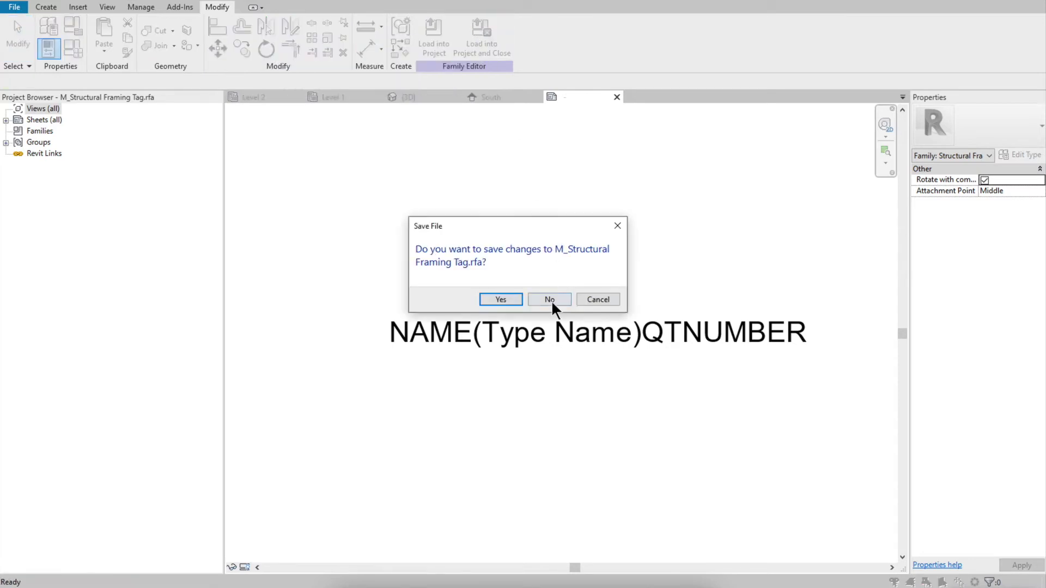
pyautogui.click(506, 301)
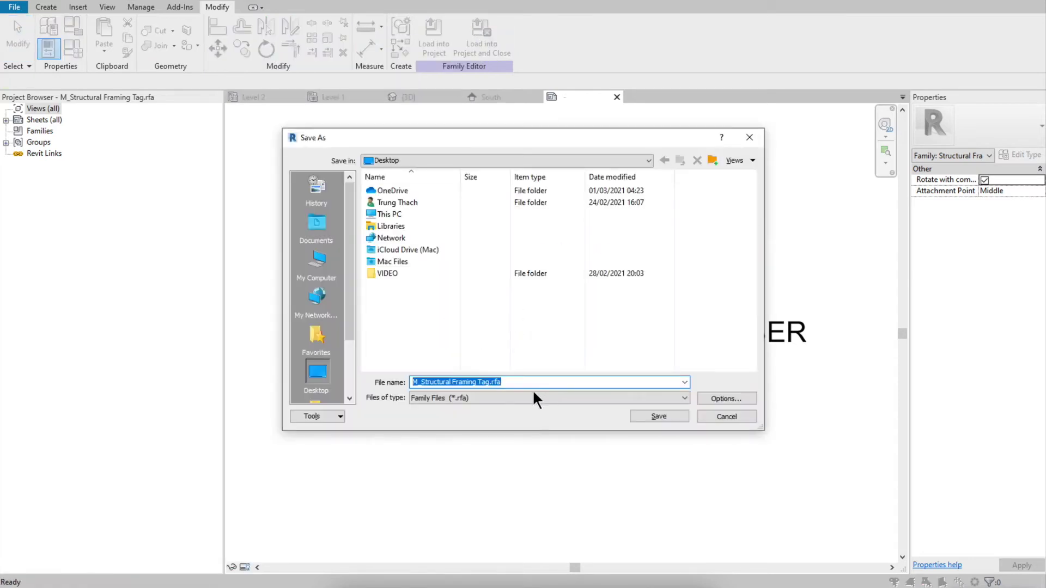
pyautogui.click(321, 376)
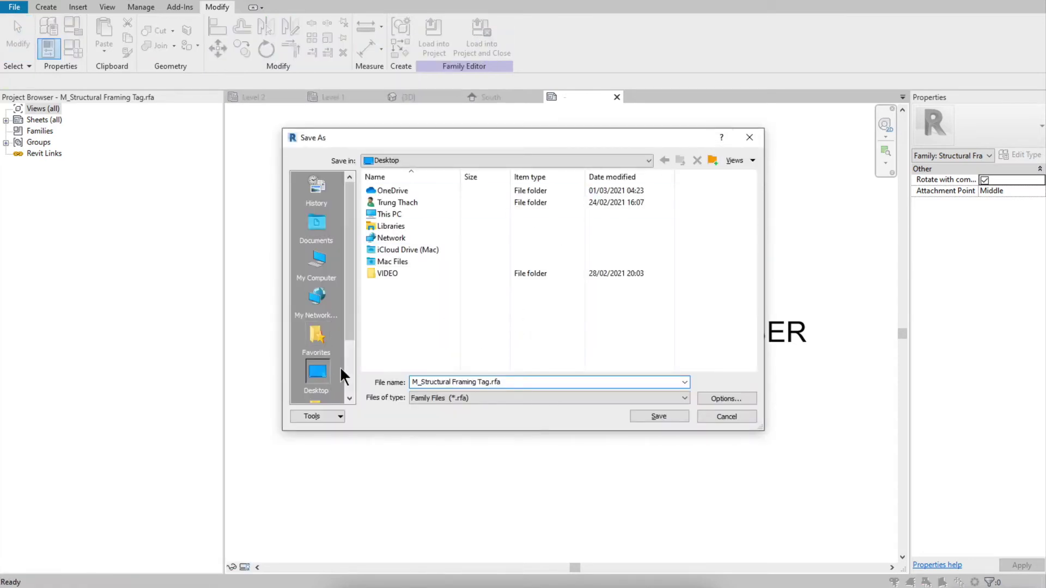
pyautogui.click(521, 386)
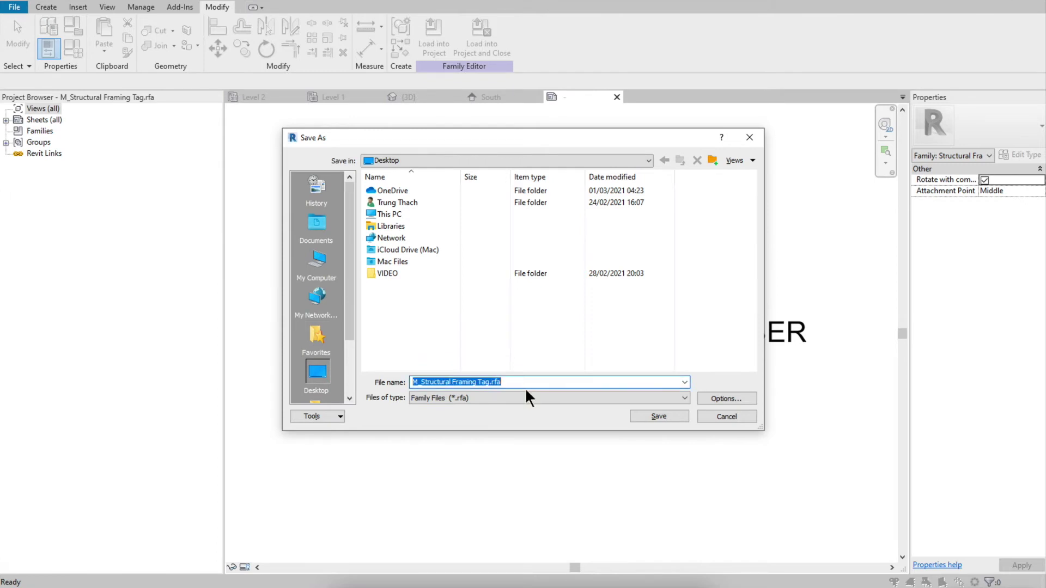
pyautogui.write('BEAMN')
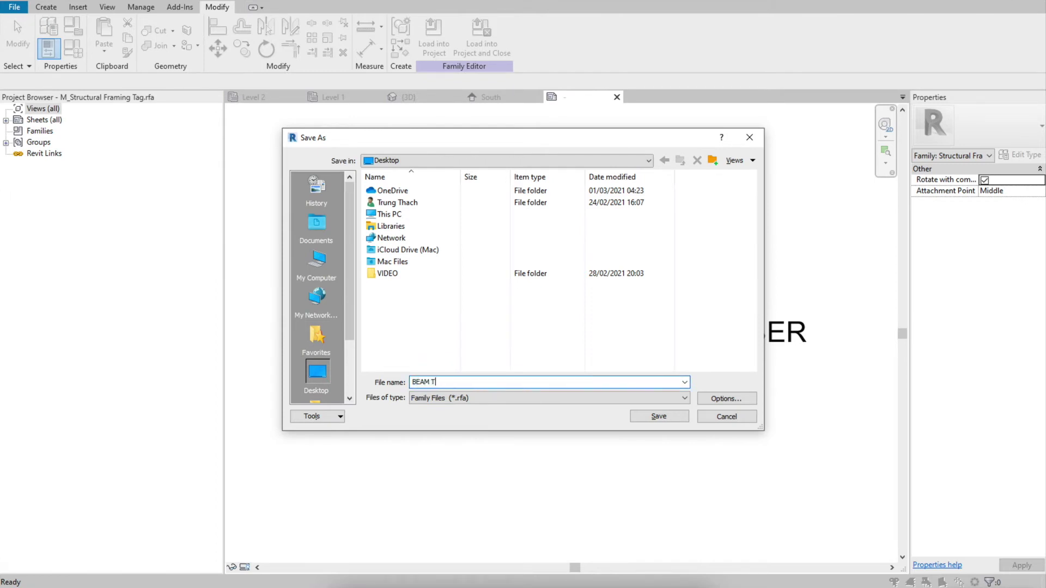
pyautogui.write('TAG')
pyautogui.click(664, 417)
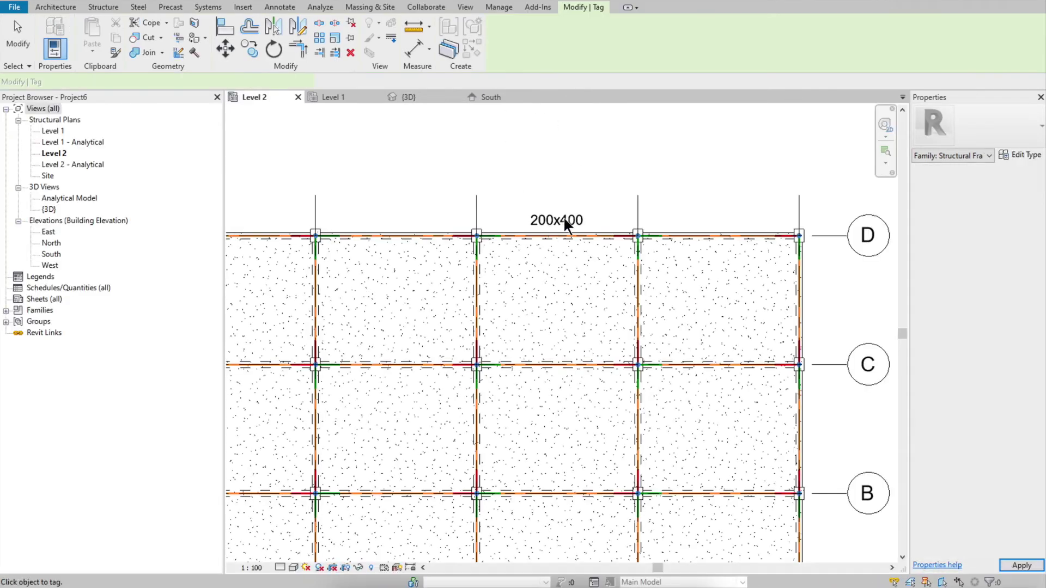
# Step: Tag the top Level 2 beam and change the tag type to BEAM TAG : Standard
pyautogui.scroll(2, 561, 220)
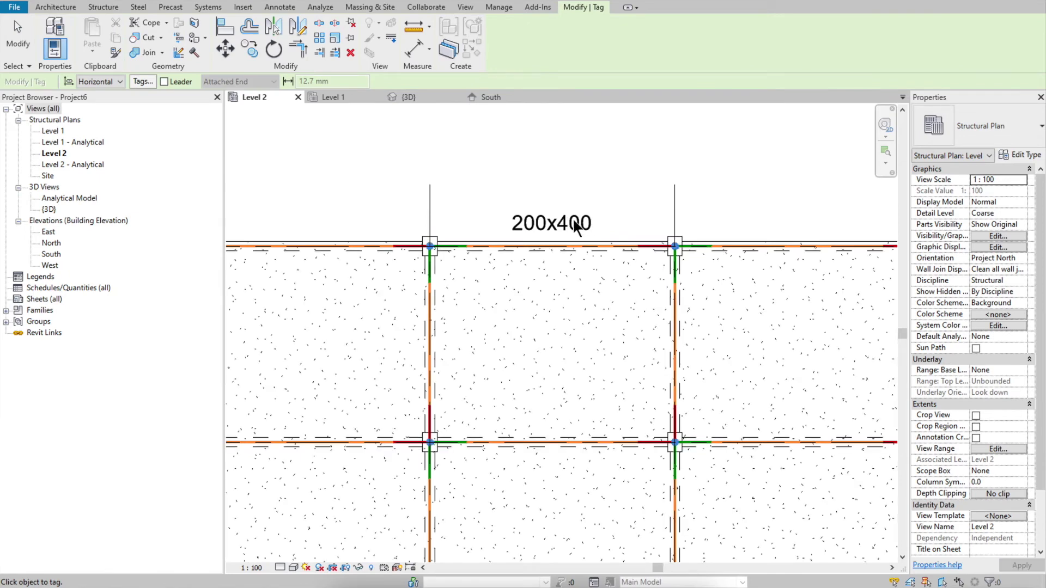
pyautogui.click(576, 226)
pyautogui.press('Escape')
pyautogui.click(555, 223)
pyautogui.click(988, 141)
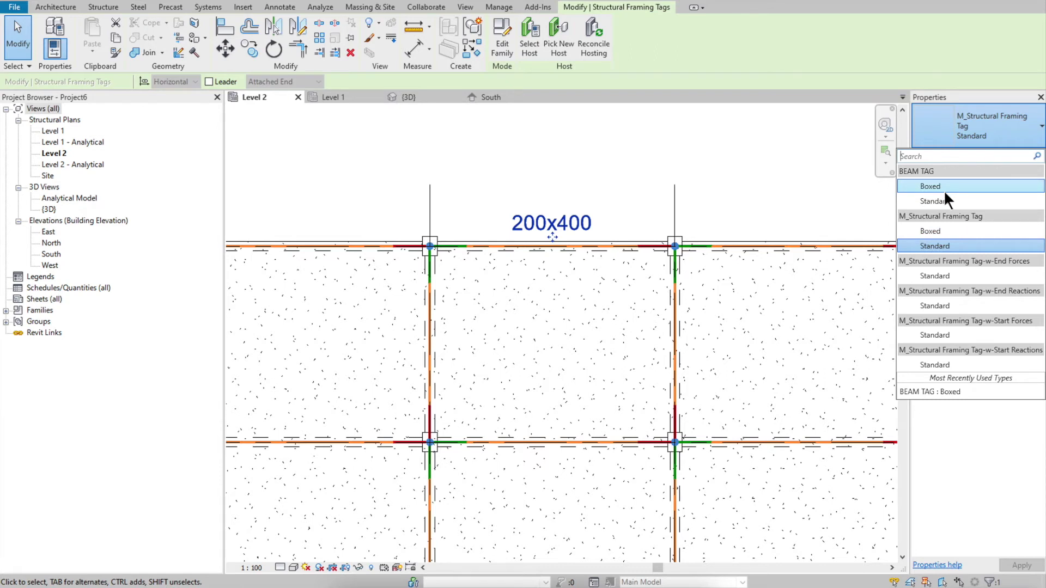
pyautogui.click(944, 197)
pyautogui.click(645, 145)
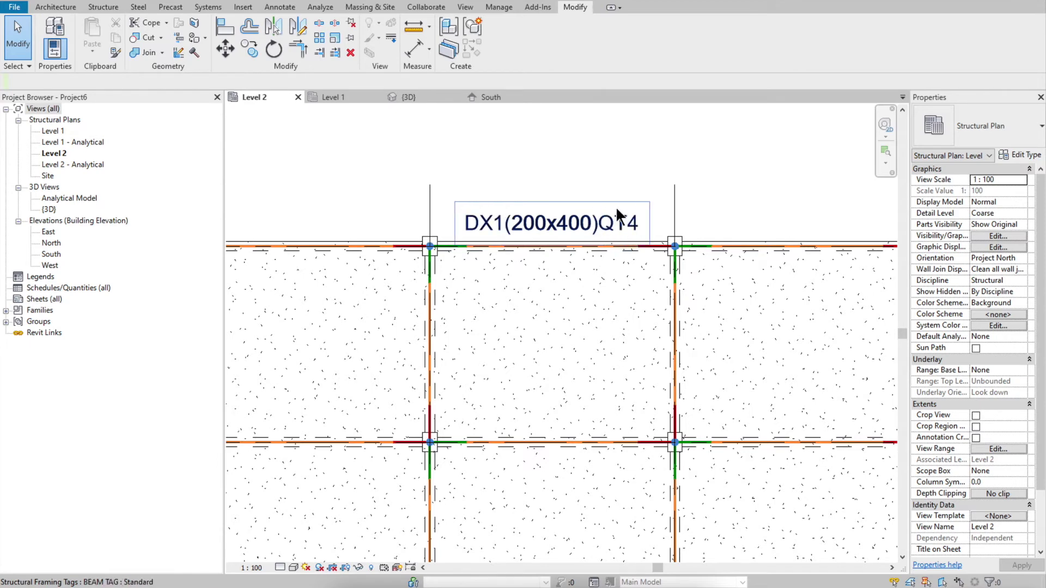
# Step: Check the DX1(200x400)QT4 test tag, then delete it, leaving the plan untagged
pyautogui.scroll(-5, 620, 229)
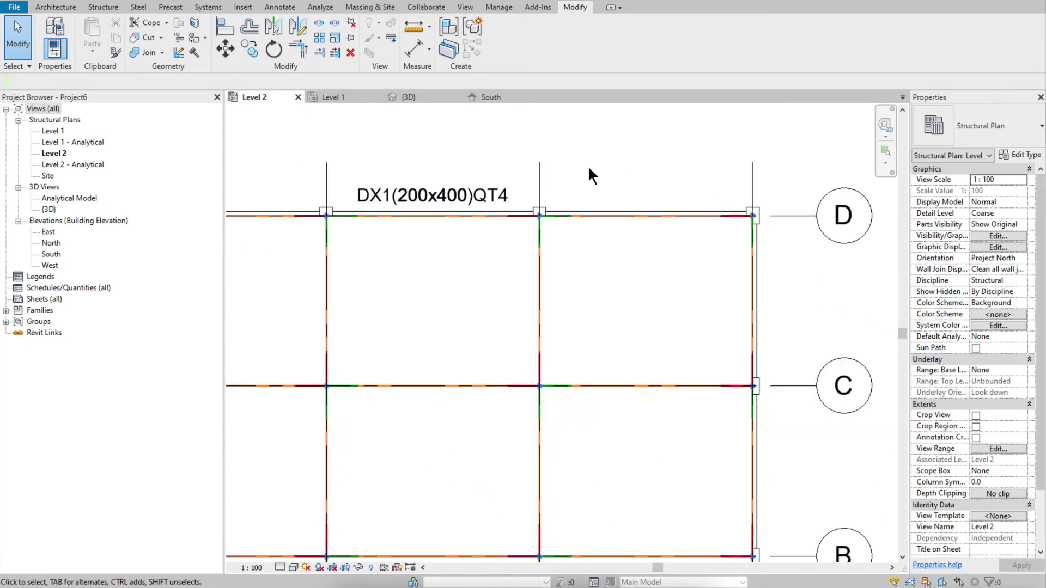
pyautogui.click(520, 186)
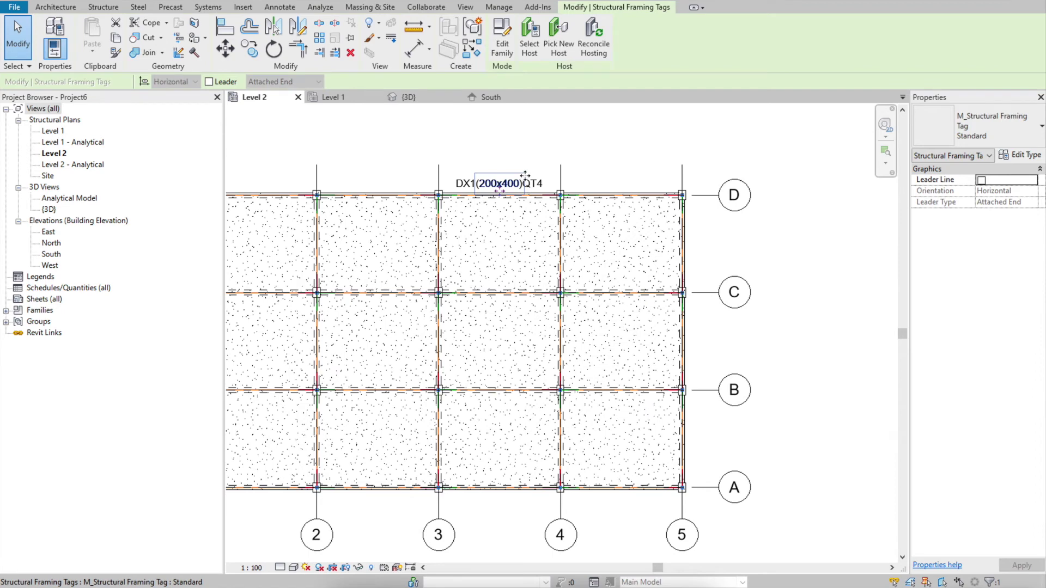
pyautogui.click(537, 162)
pyautogui.press('z')
pyautogui.press('f')
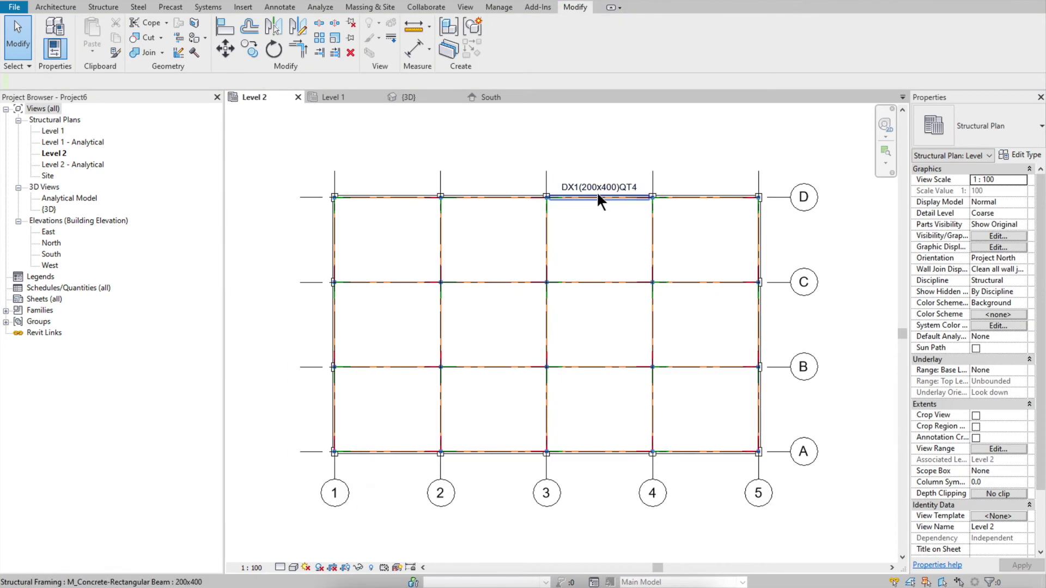
pyautogui.click(596, 187)
pyautogui.click(609, 164)
pyautogui.click(606, 180)
pyautogui.press('Delete')
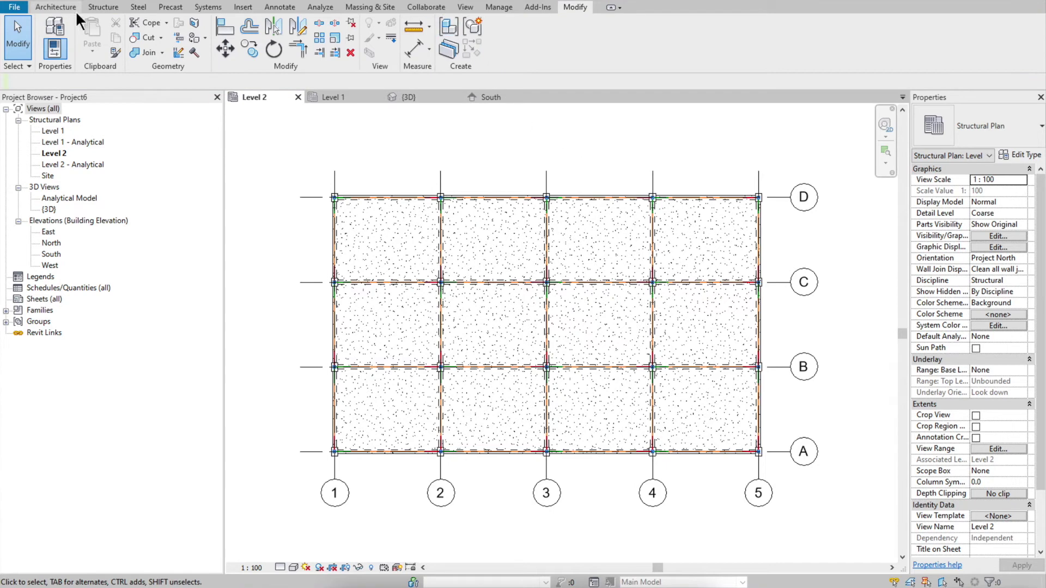
pyautogui.click(103, 7)
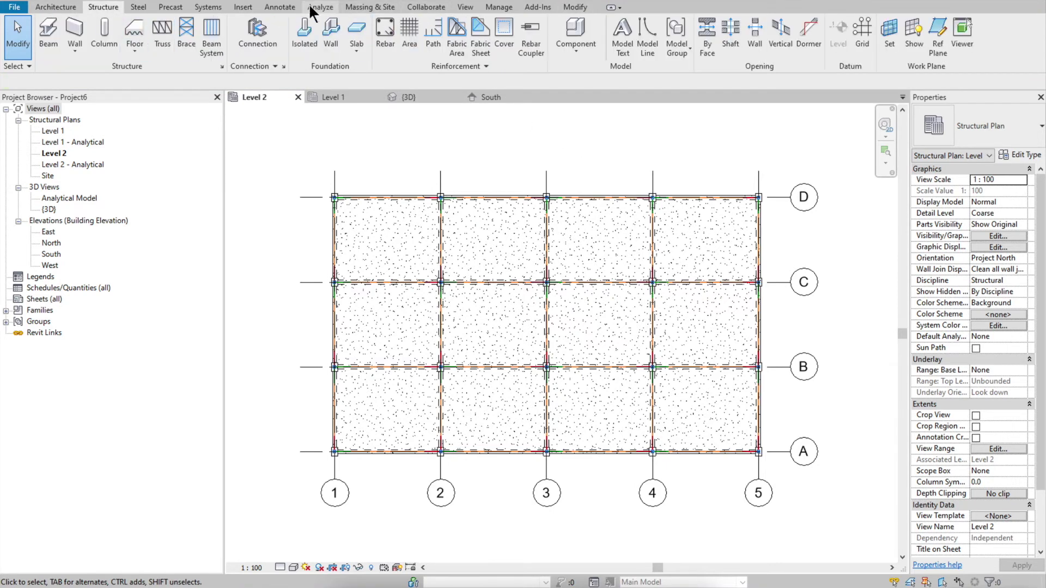
# Step: Tag all untagged structural framing in the view with BEAM TAG : Standard
pyautogui.click(280, 7)
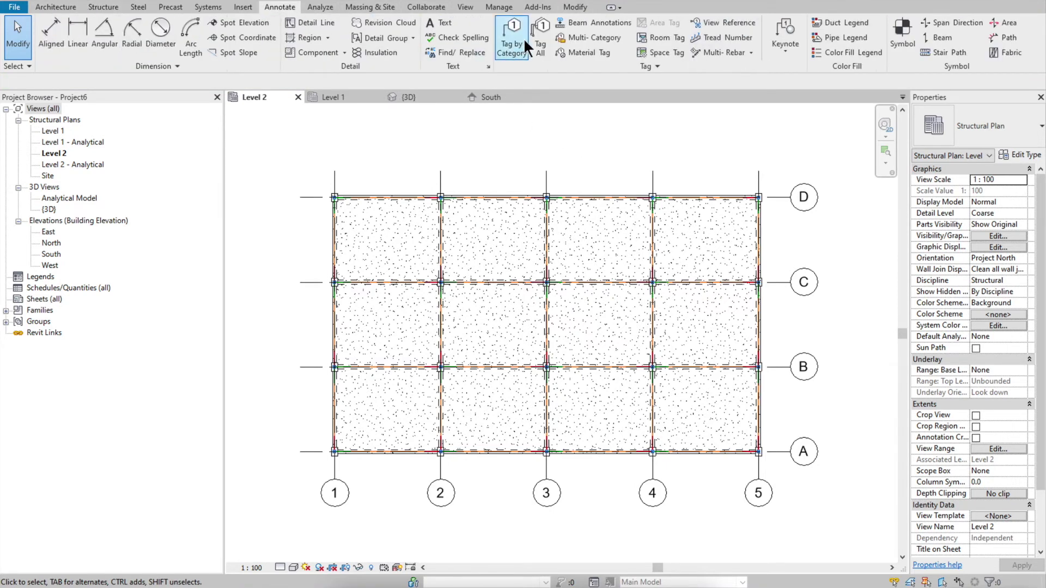
pyautogui.click(542, 34)
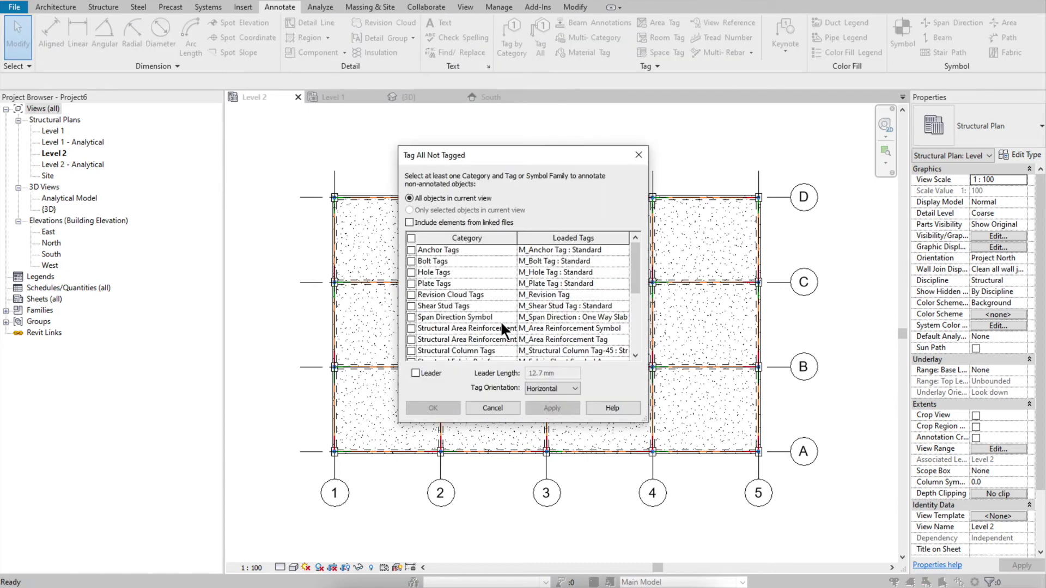
pyautogui.scroll(-4, 485, 321)
pyautogui.click(411, 272)
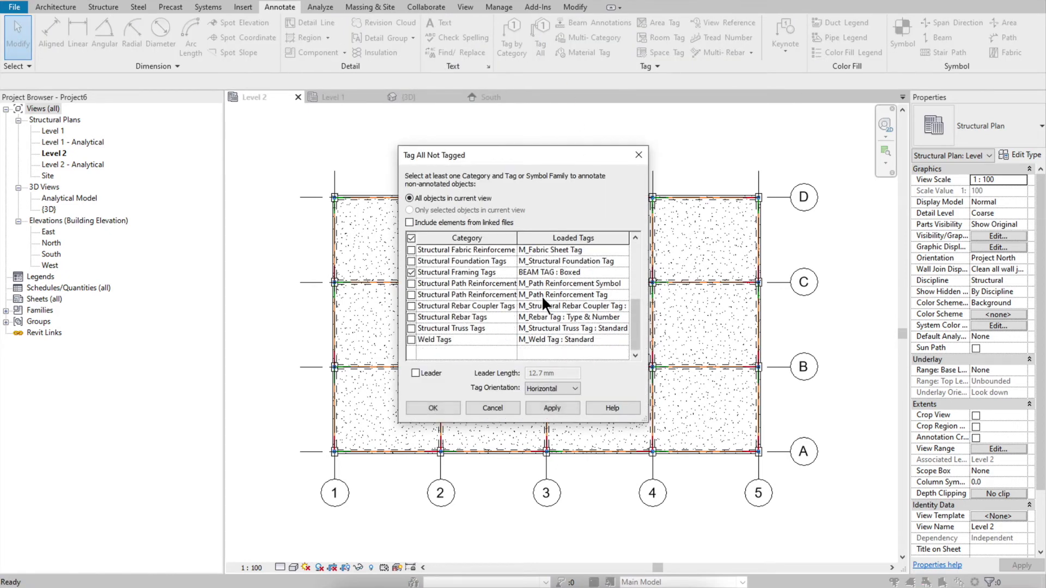
pyautogui.click(622, 272)
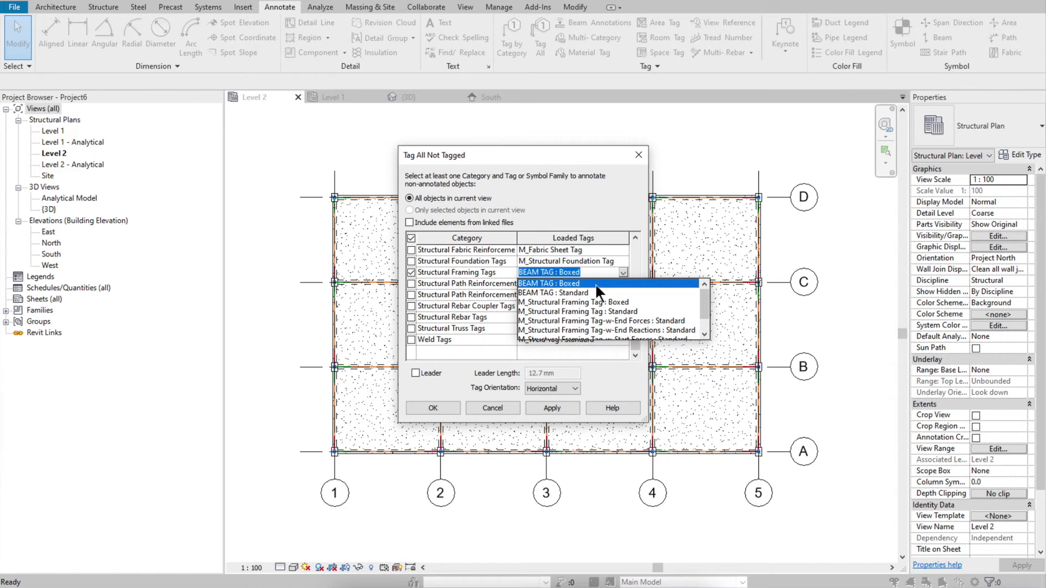
pyautogui.click(580, 291)
pyautogui.click(559, 408)
pyautogui.click(449, 406)
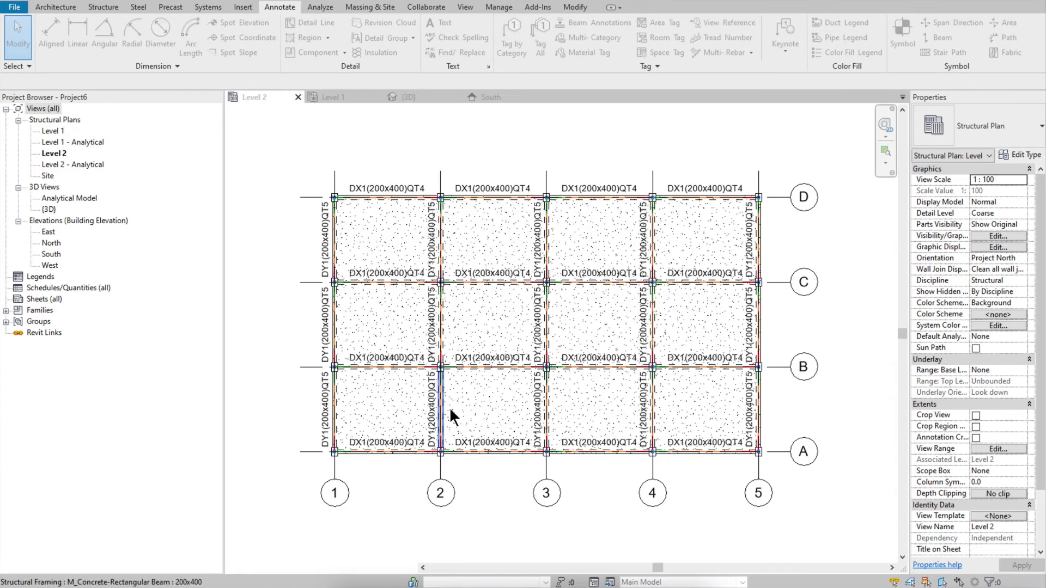
pyautogui.scroll(5, 483, 300)
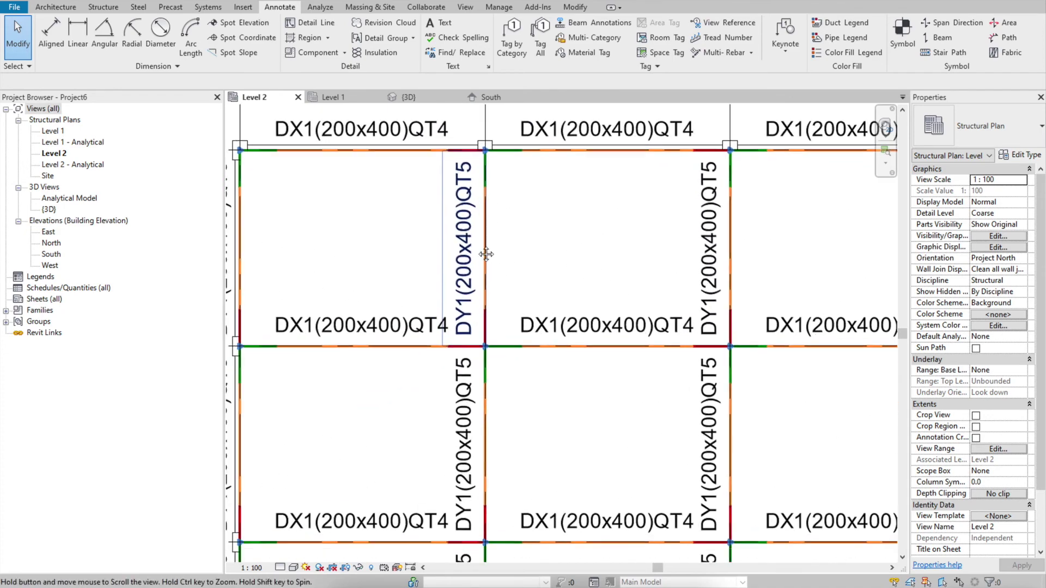
# Step: Duplicate the vertical beam's 200x400 type as 200x500 with height h set to 500
pyautogui.scroll(-3, 497, 190)
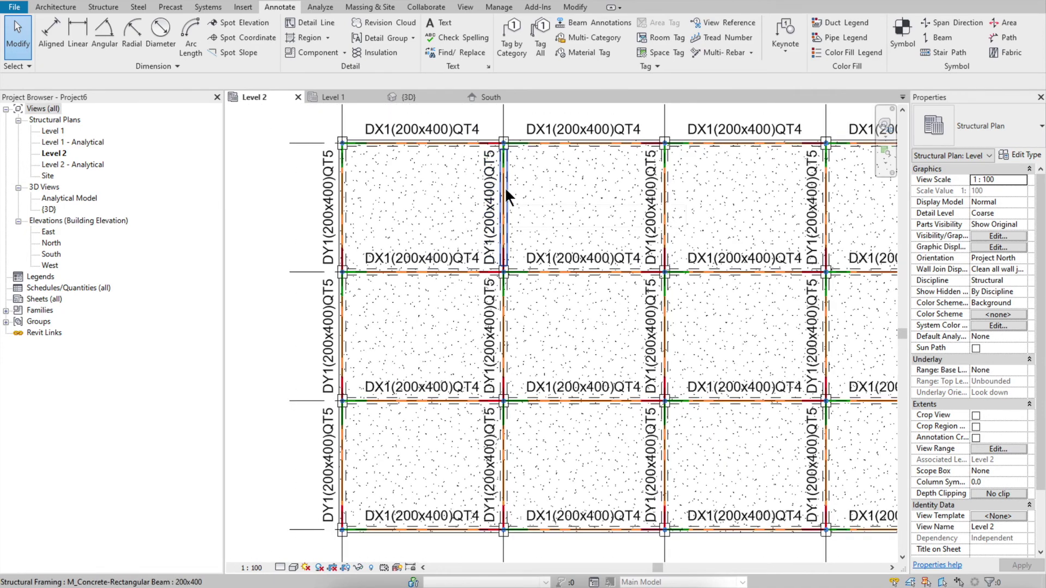
pyautogui.click(506, 192)
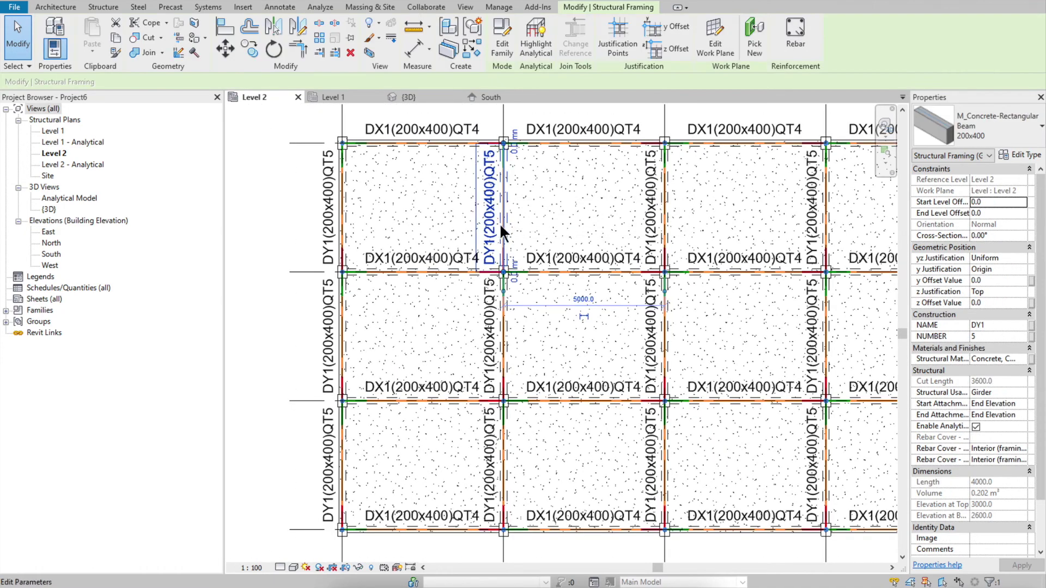
pyautogui.click(1021, 156)
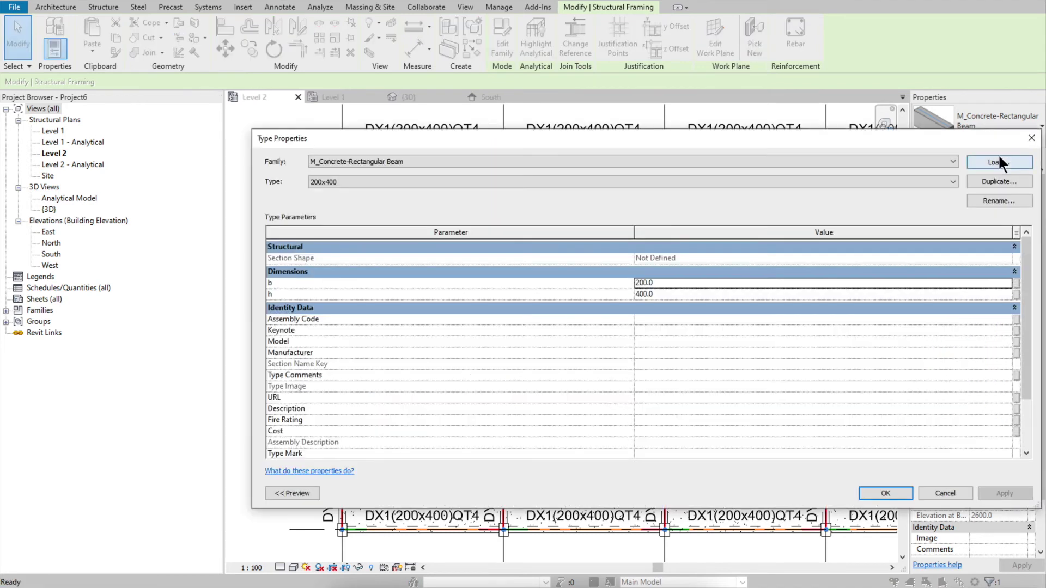
pyautogui.click(976, 181)
pyautogui.moveTo(548, 263); pyautogui.dragTo(521, 260)
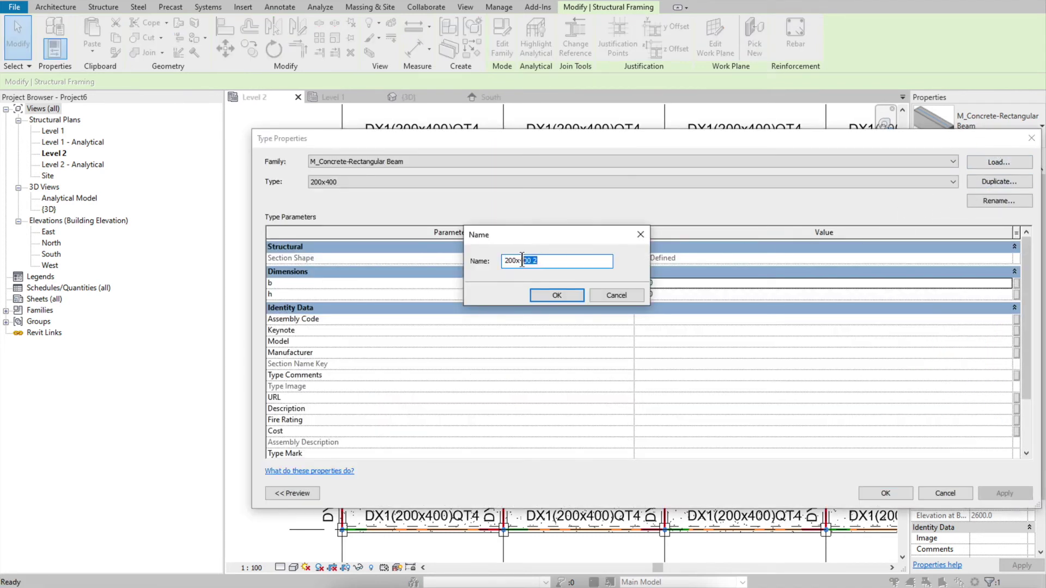
pyautogui.write('500')
pyautogui.click(561, 295)
pyautogui.click(661, 294)
pyautogui.write('5')
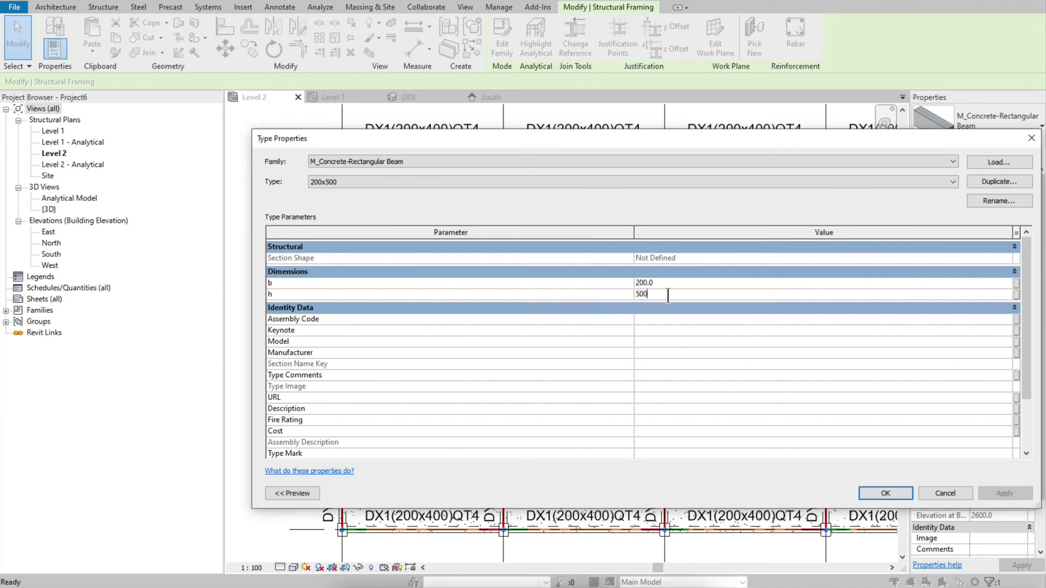
pyautogui.click(885, 493)
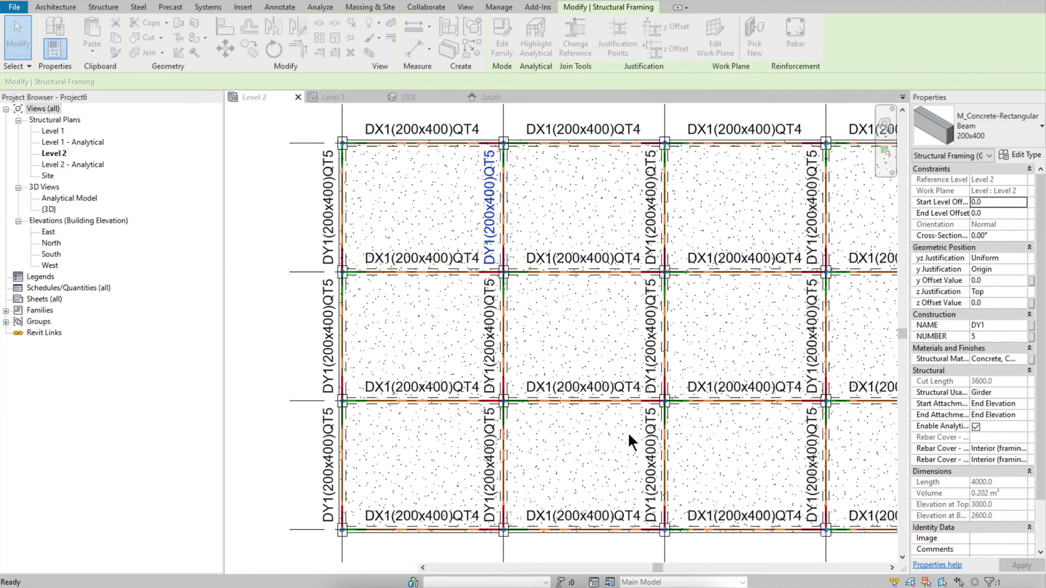
pyautogui.click(269, 201)
pyautogui.press('z')
pyautogui.press('f')
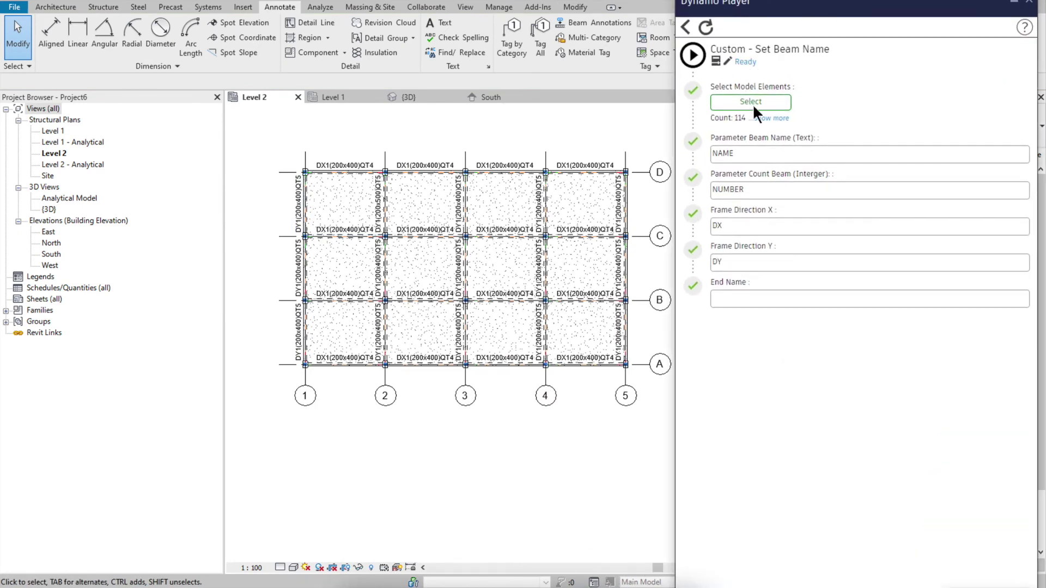
# Step: Run Custom - Set Beam Name in Dynamo Player and check the tags, e.g. DY2(200x500)QT1
pyautogui.click(693, 55)
pyautogui.scroll(5, 361, 214)
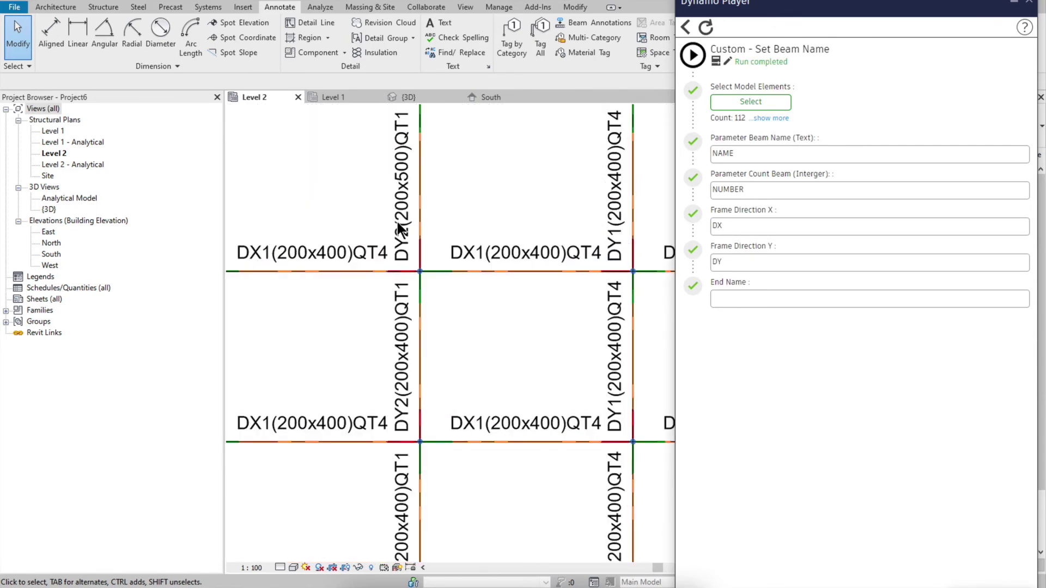
pyautogui.scroll(2, 404, 236)
pyautogui.scroll(-2, 403, 238)
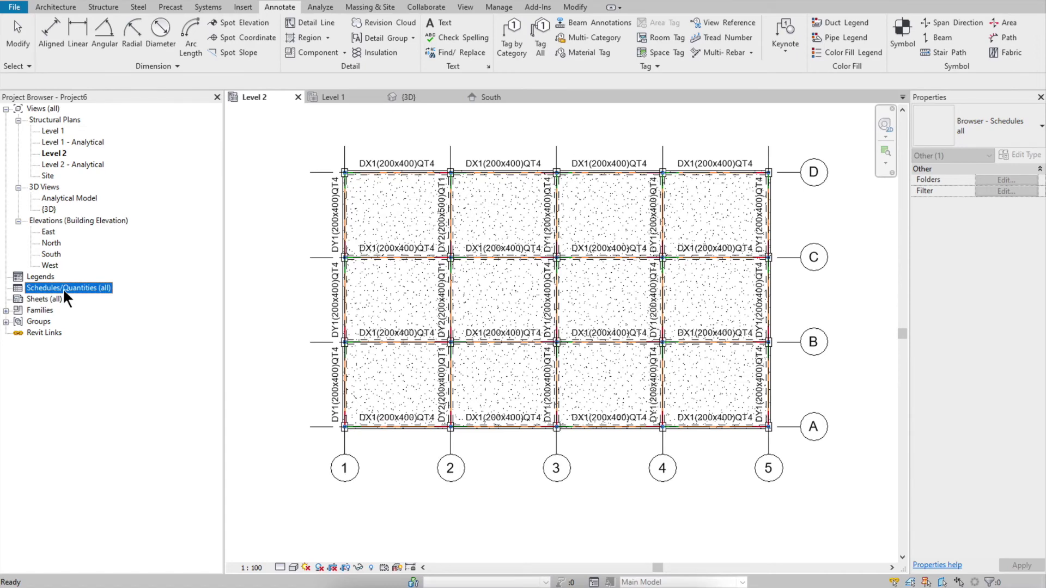
# Step: Create a new schedule for the Structural Framing category
pyautogui.rightClick(64, 289)
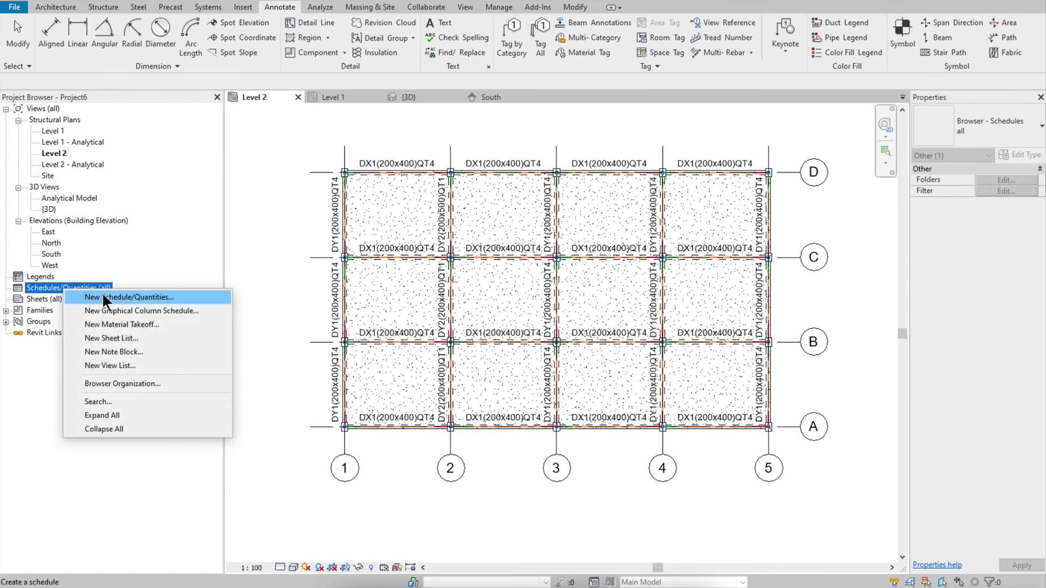
pyautogui.click(120, 299)
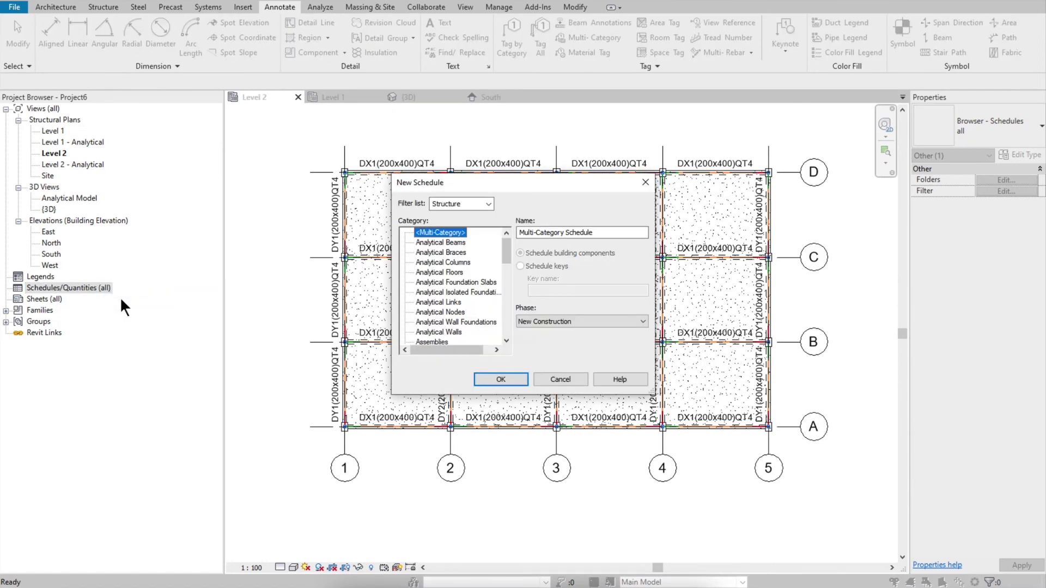
pyautogui.moveTo(506, 252); pyautogui.dragTo(504, 334)
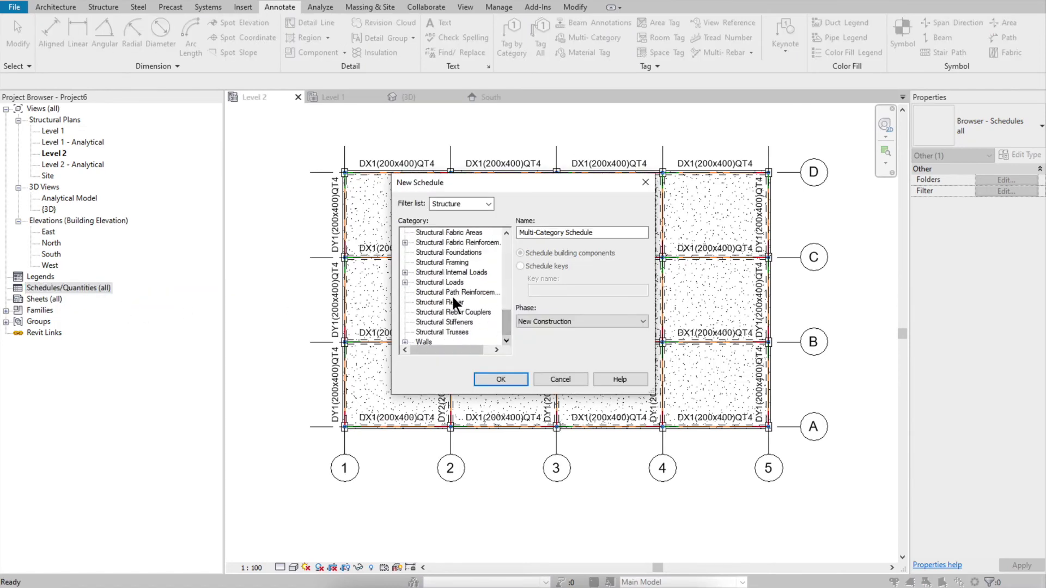
pyautogui.click(448, 261)
pyautogui.click(505, 378)
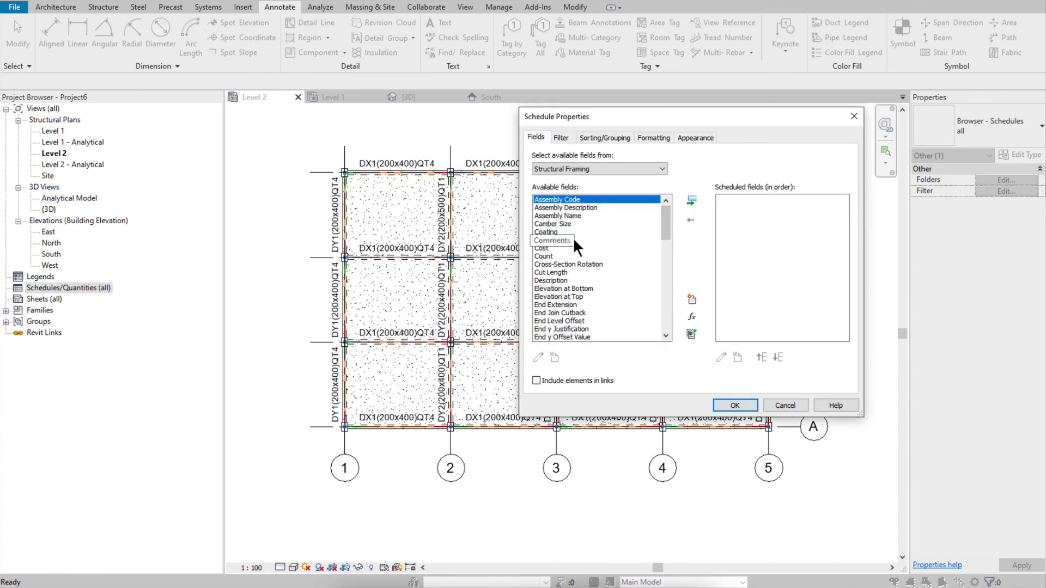
# Step: Add the Reference Level, NAME and NUMBER fields to the schedule
pyautogui.scroll(-1, 574, 227)
pyautogui.scroll(-5, 574, 228)
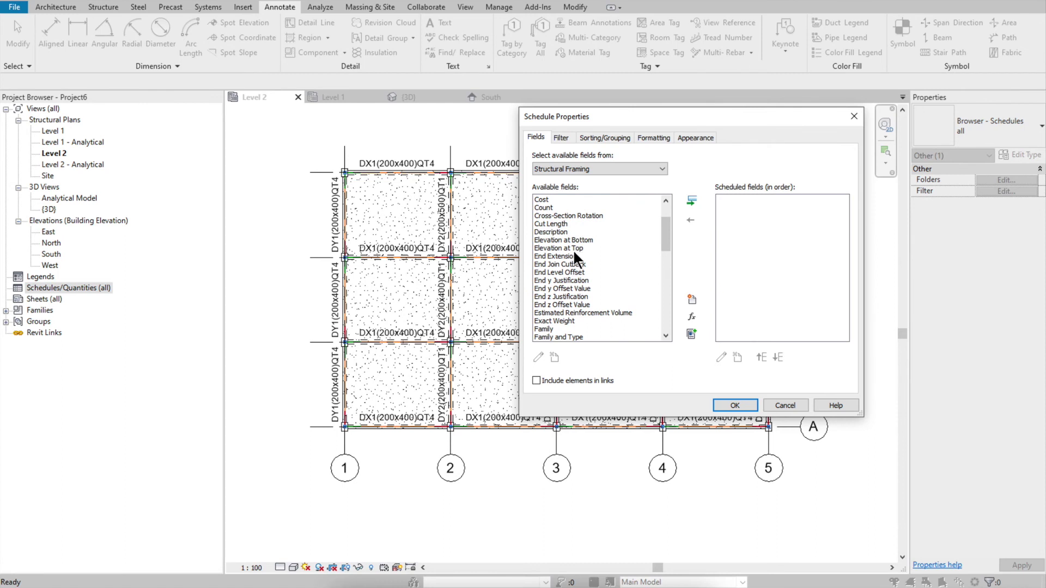
pyautogui.click(570, 230)
pyautogui.press('r')
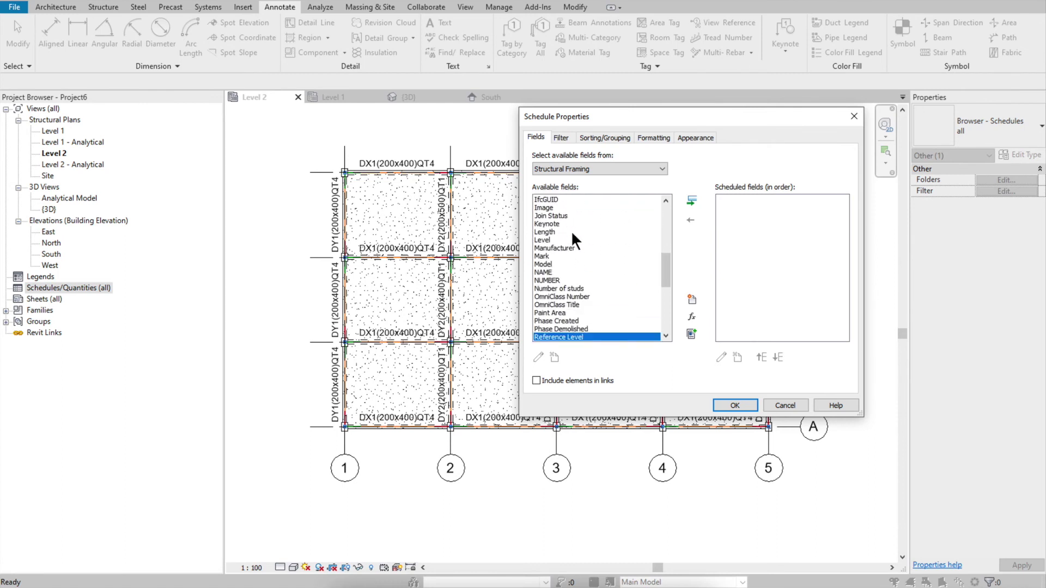
pyautogui.click(691, 201)
pyautogui.press('n')
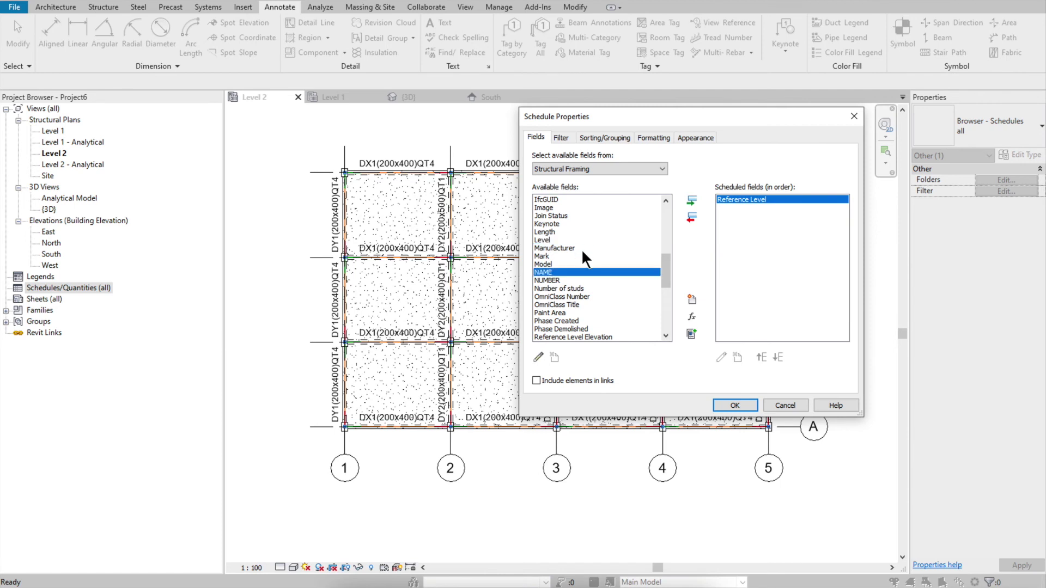
pyautogui.click(691, 202)
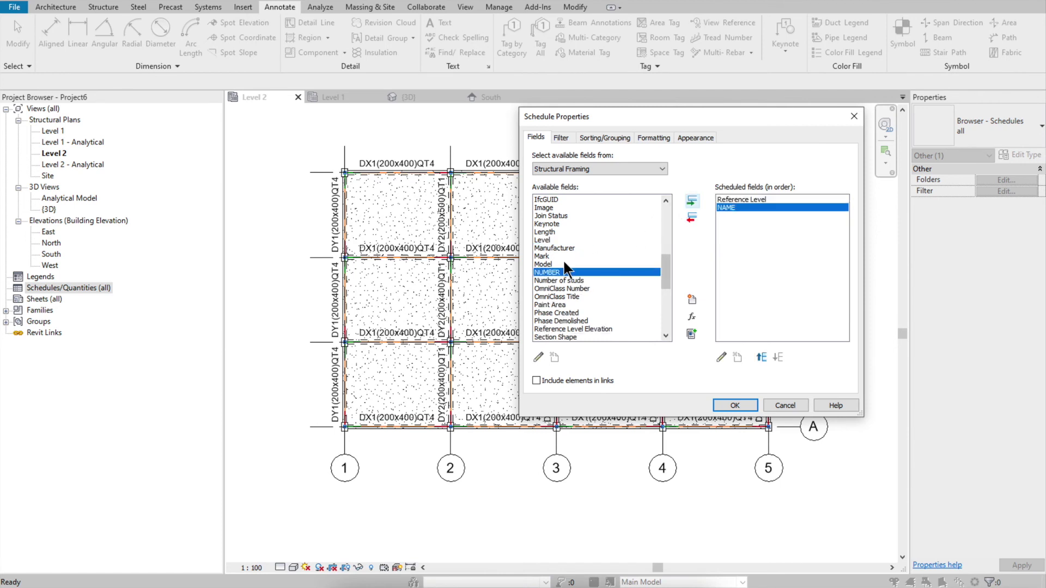
pyautogui.click(692, 202)
# Step: Add the Volume and Structural Material fields and create the schedule
pyautogui.click(572, 289)
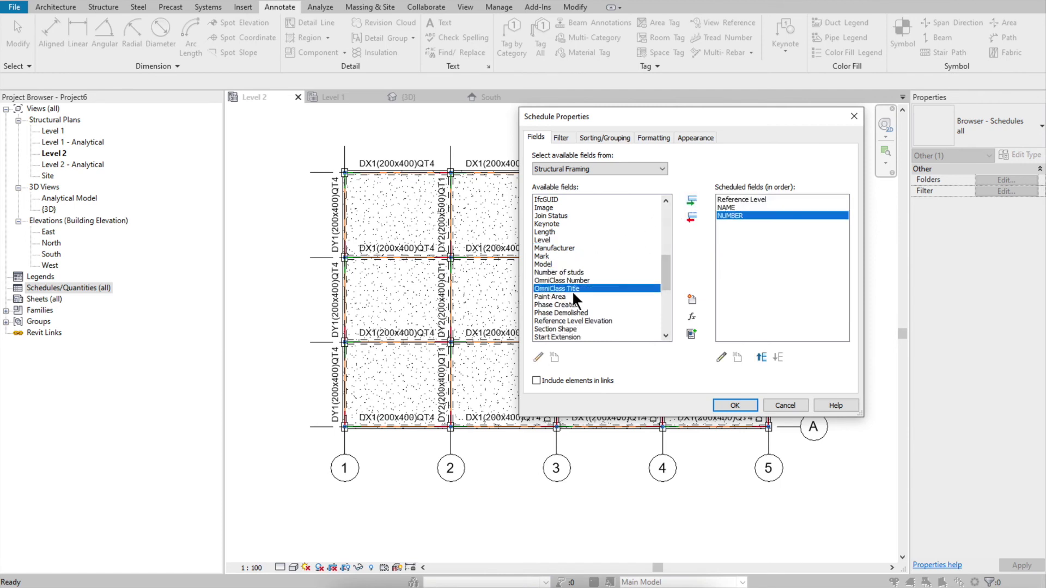
pyautogui.press('v')
pyautogui.click(691, 200)
pyautogui.click(565, 296)
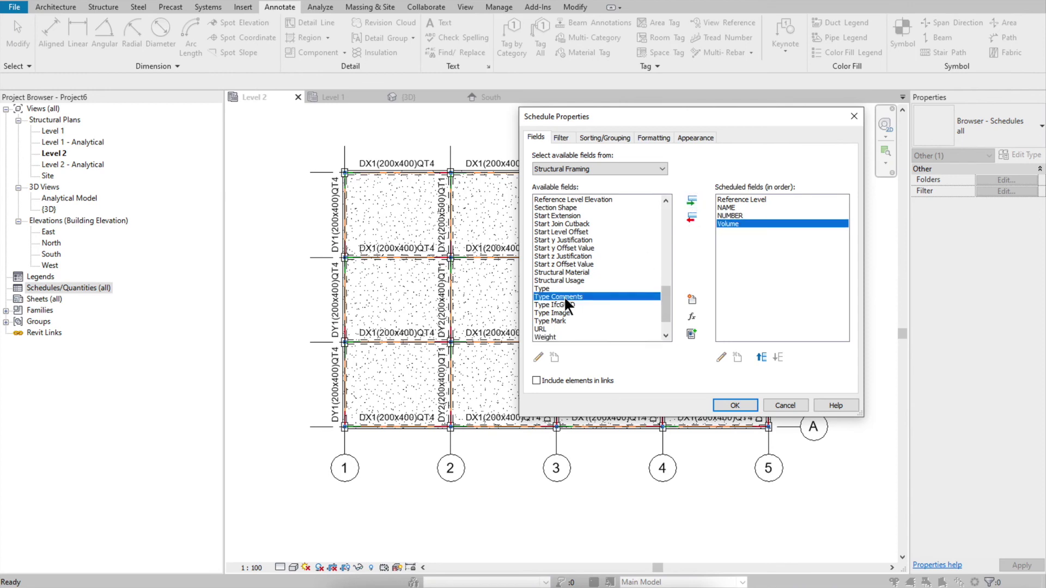
pyautogui.click(598, 255)
pyautogui.click(593, 270)
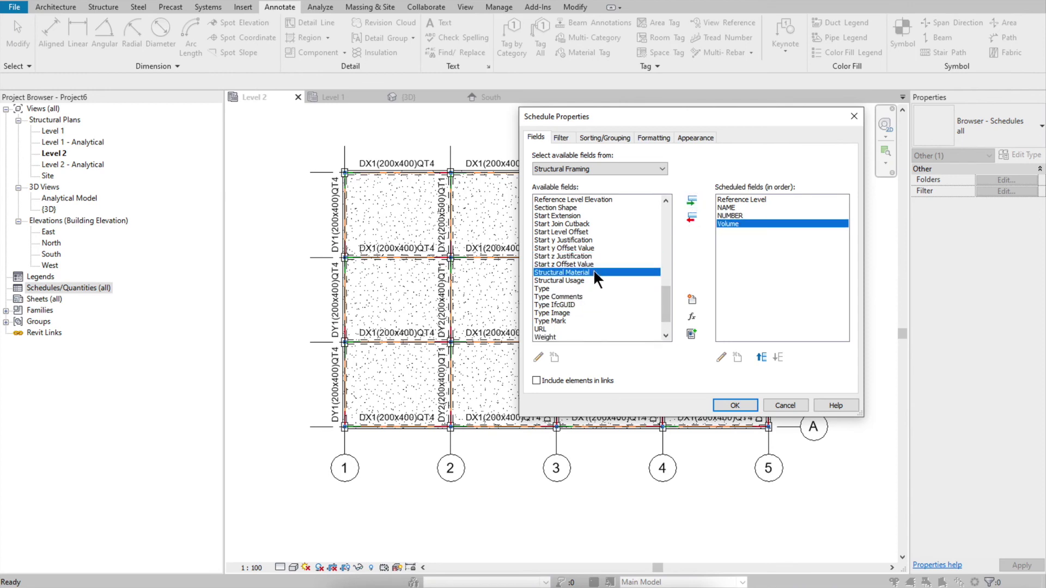
pyautogui.click(692, 201)
pyautogui.click(742, 407)
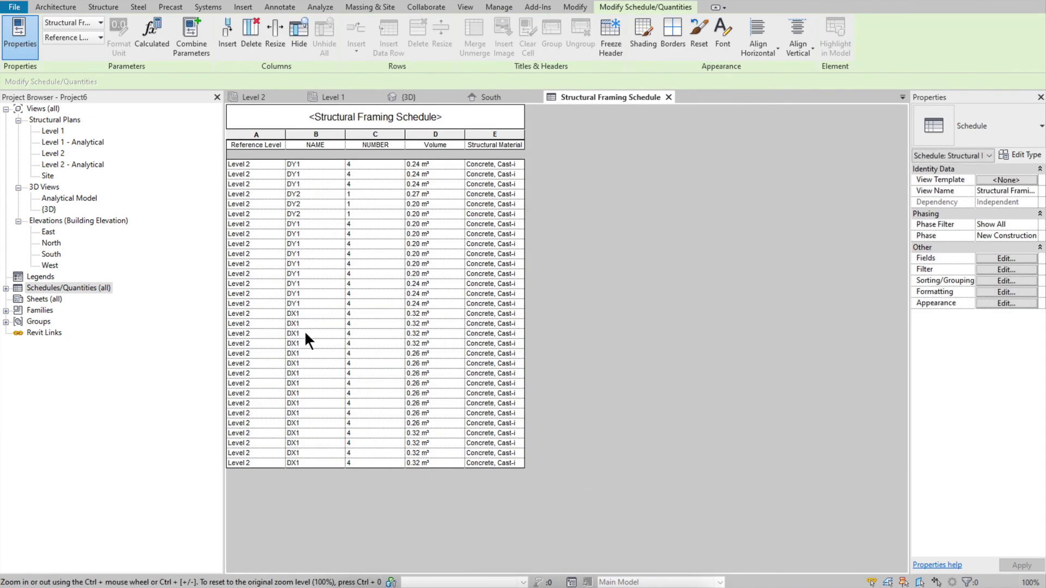
# Step: Sort the schedule by Reference Level with headers, then by NAME, with grand totals
pyautogui.click(1004, 280)
pyautogui.click(640, 157)
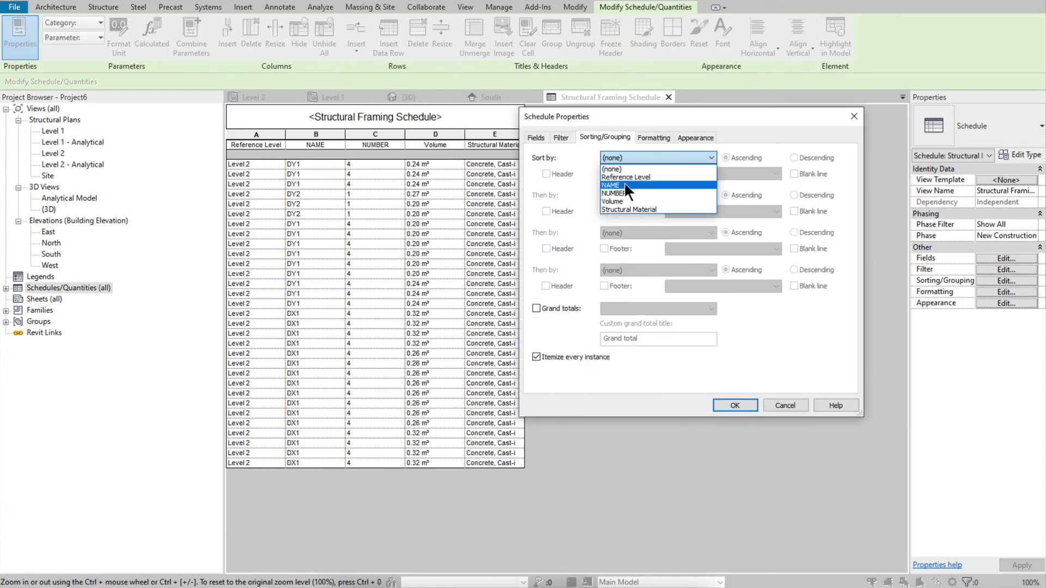
pyautogui.click(626, 177)
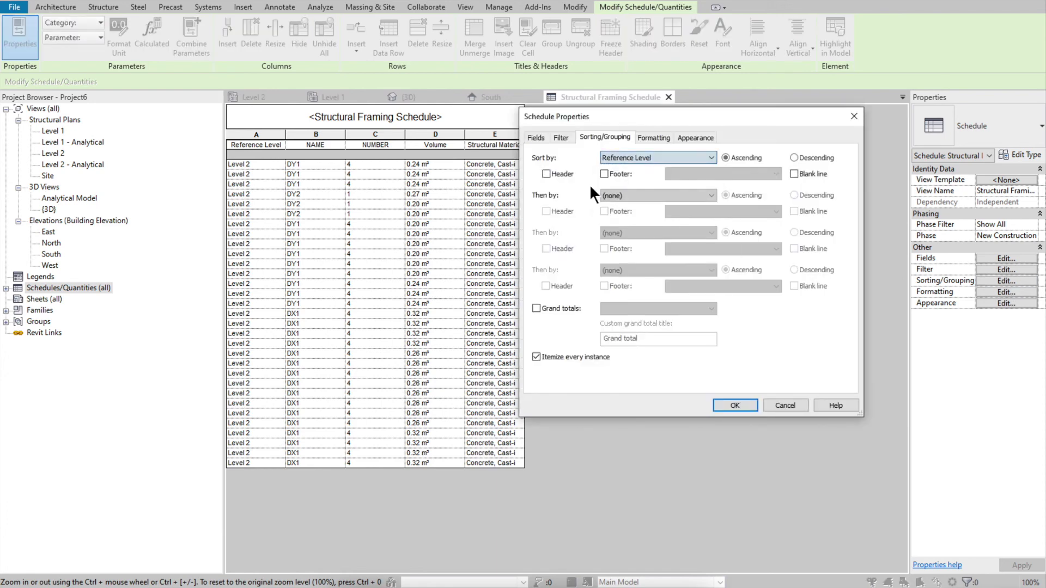
pyautogui.click(546, 174)
pyautogui.click(626, 195)
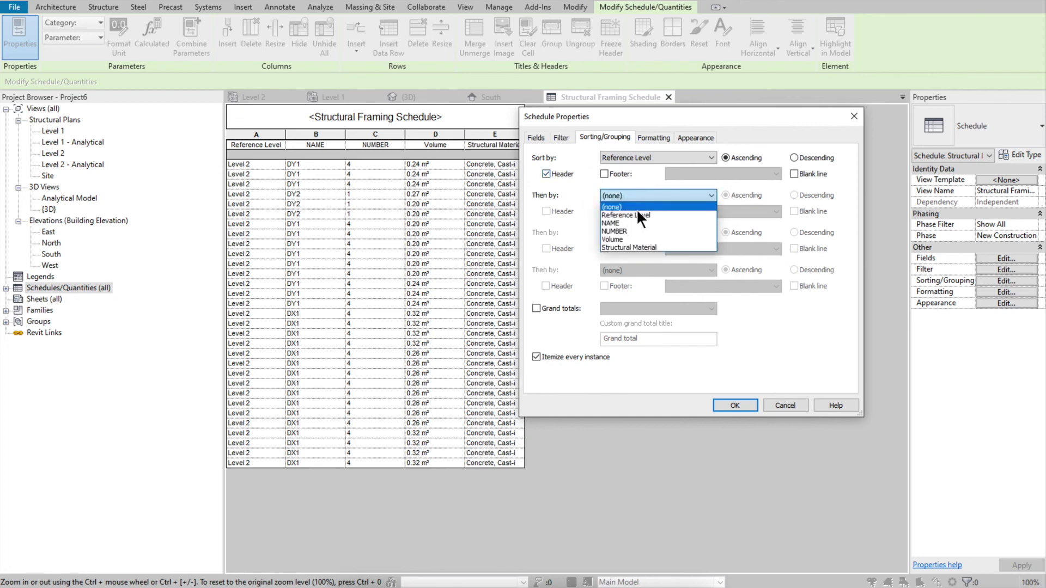
pyautogui.click(635, 221)
pyautogui.click(536, 307)
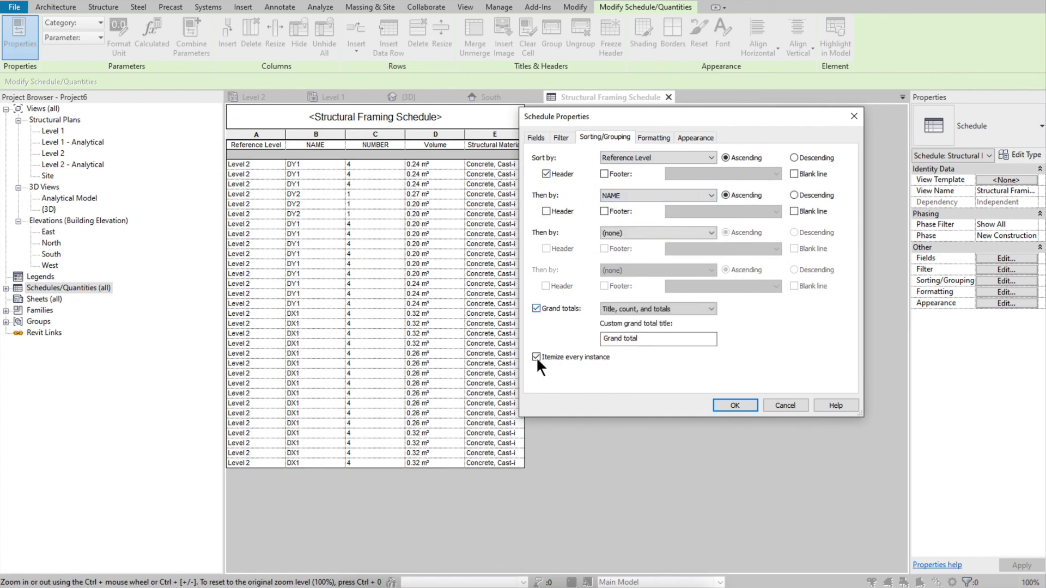
# Step: Make the Volume column calculate totals and apply the schedule settings
pyautogui.click(653, 138)
pyautogui.click(545, 190)
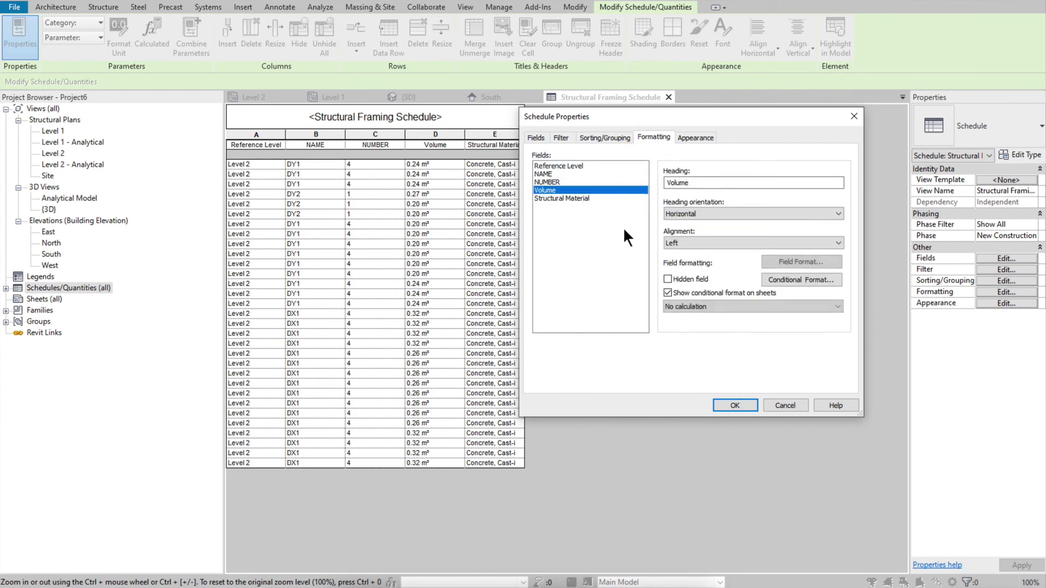
pyautogui.click(733, 307)
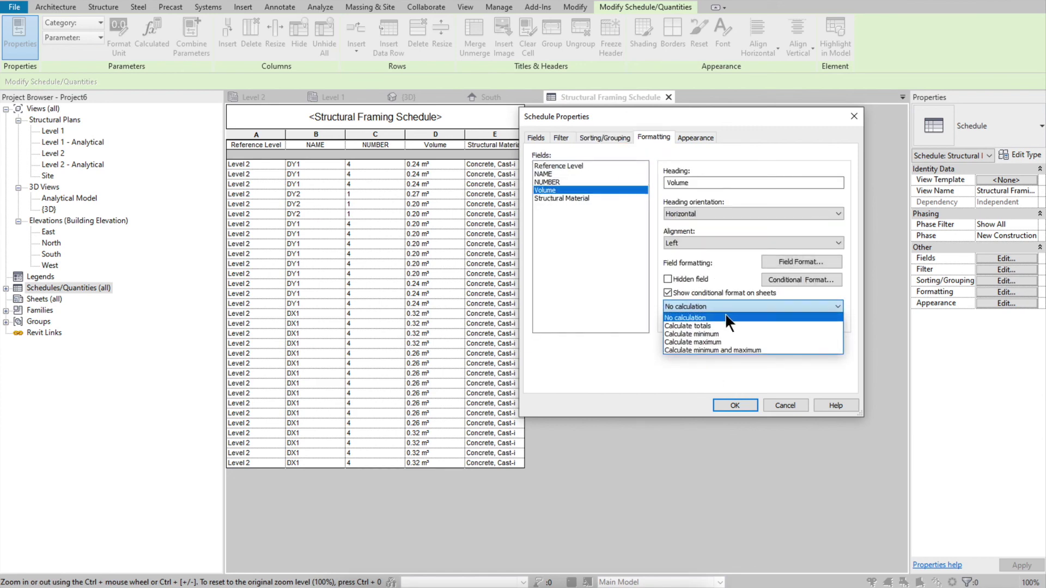
pyautogui.click(695, 326)
pyautogui.click(740, 405)
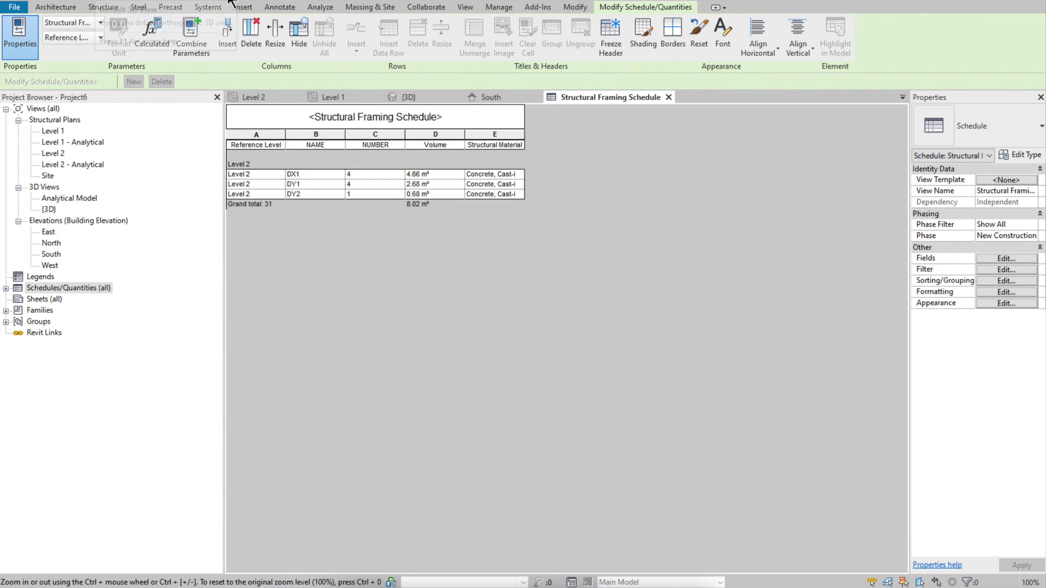
# Step: Return from the schedule to the Level 2 structural plan with its tagged beams
pyautogui.click(406, 97)
pyautogui.doubleClick(53, 131)
pyautogui.doubleClick(53, 153)
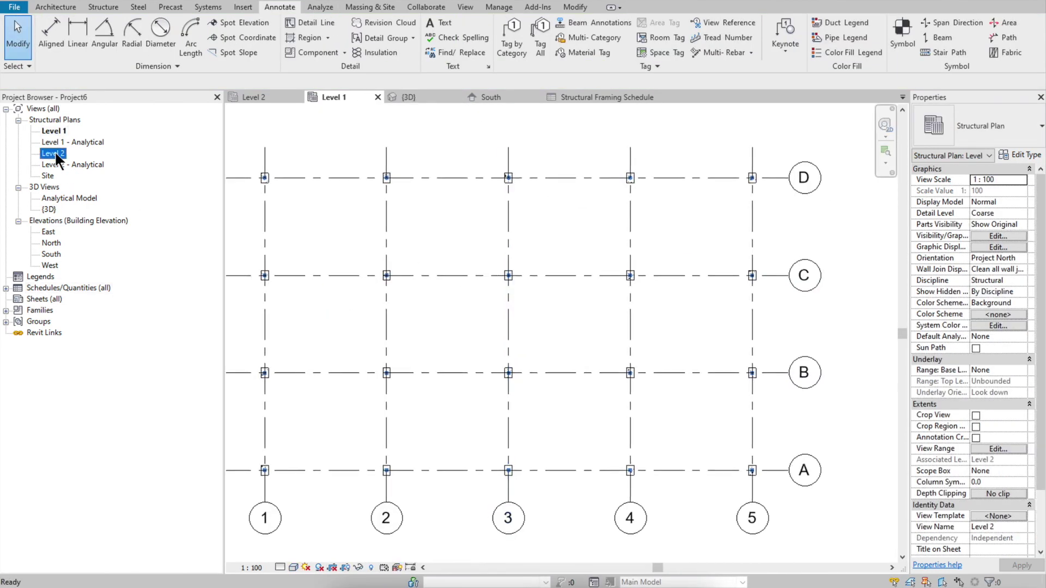
pyautogui.moveTo(804, 244); pyautogui.dragTo(794, 237, button='middle')
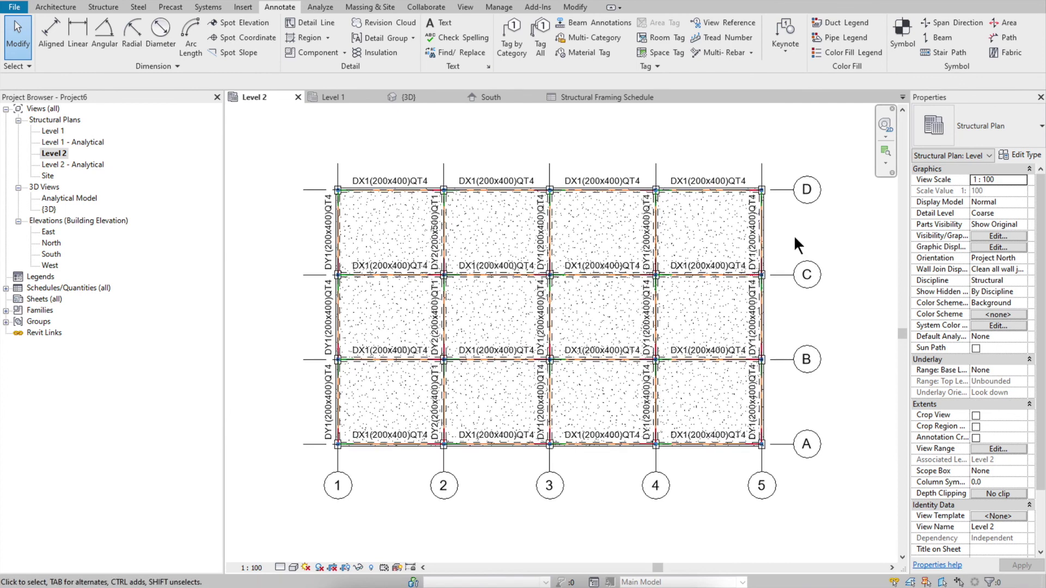